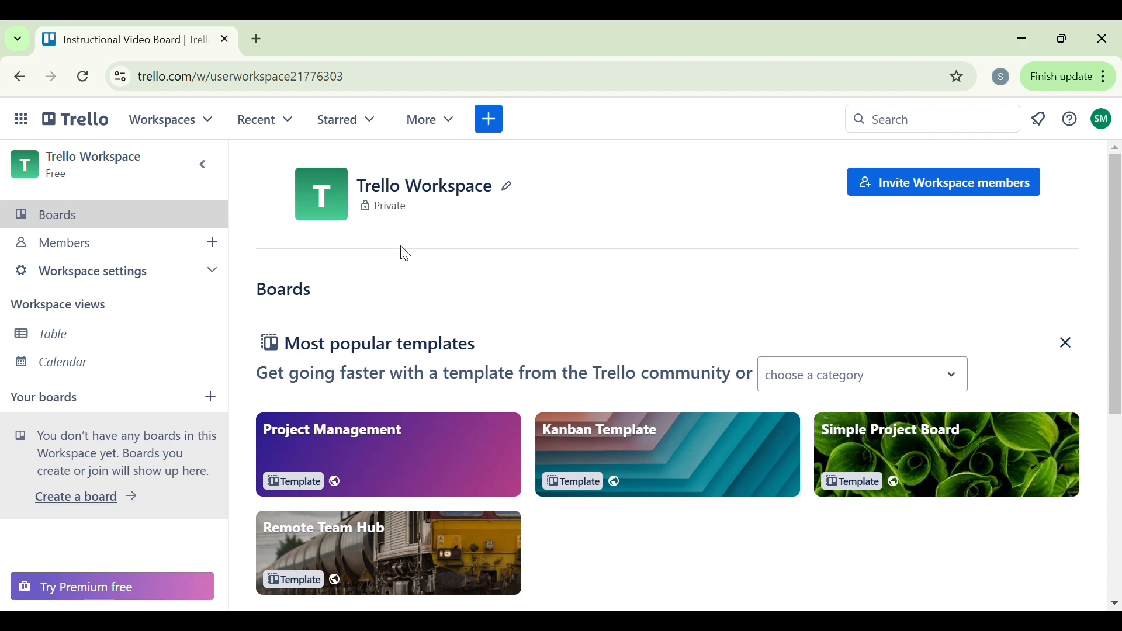
# Step: Start a new board titled "Trello Example" with the pink-to-orange gradient background
pyautogui.click(212, 398)
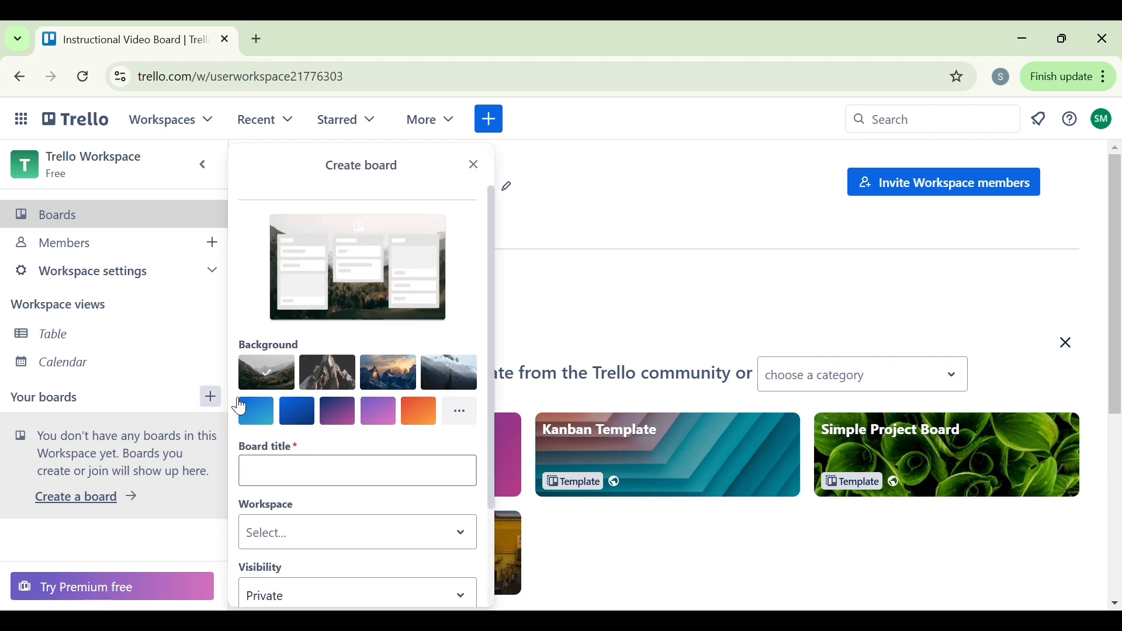
pyautogui.click(308, 475)
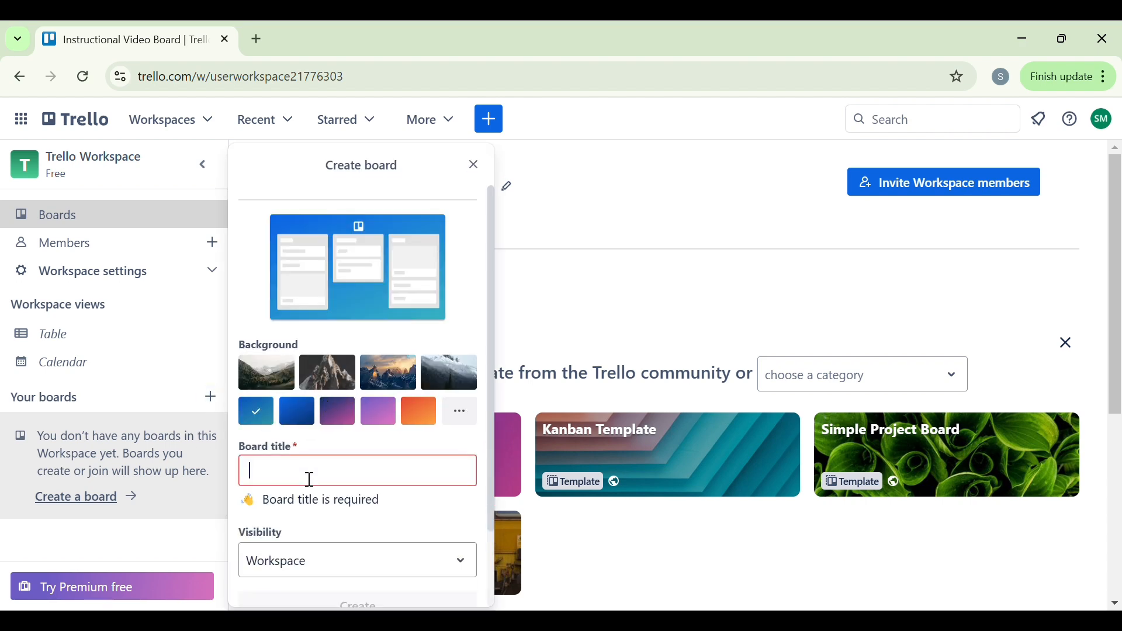
pyautogui.write('Trello')
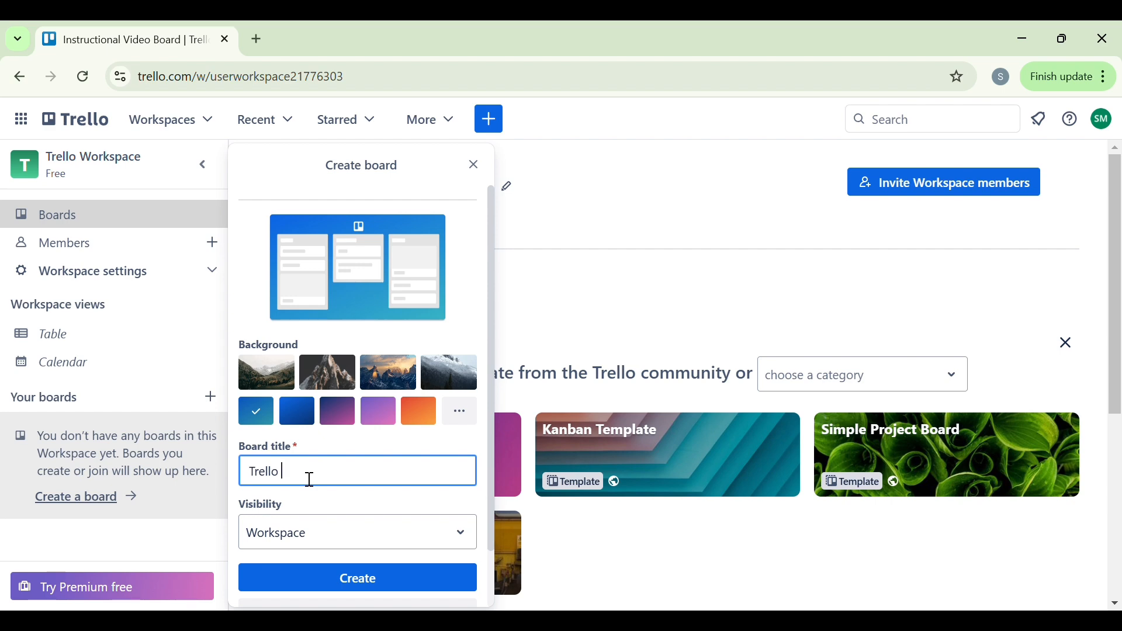
pyautogui.write('Example')
pyautogui.click(465, 413)
pyautogui.click(701, 540)
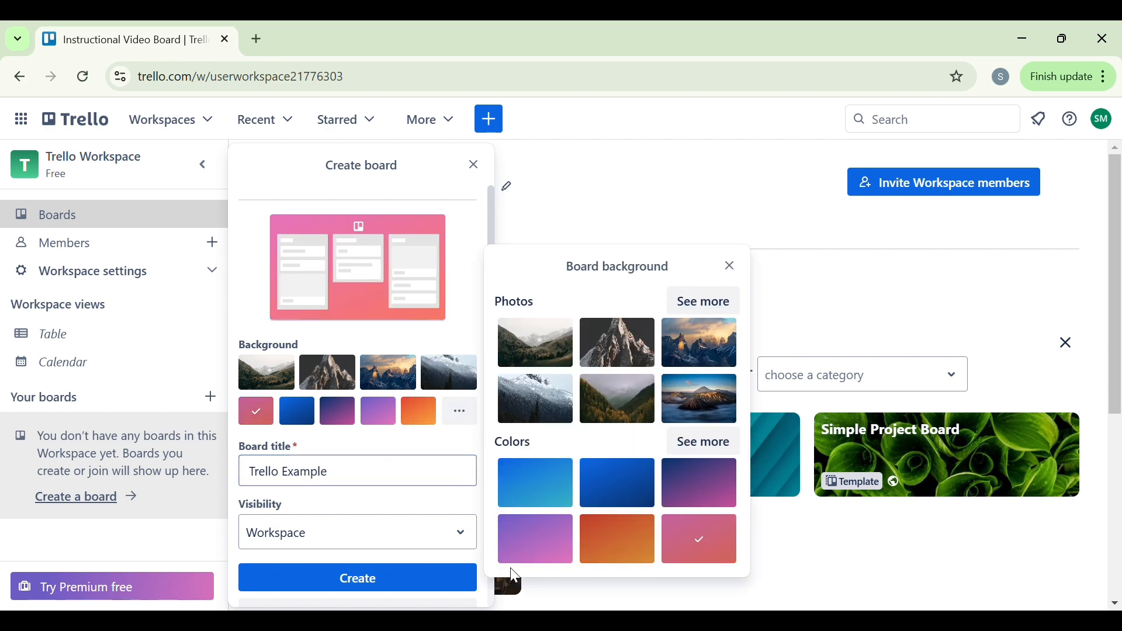
# Step: Review the board's visibility options, decline making it public, and create the board with Workspace visibility
pyautogui.click(471, 537)
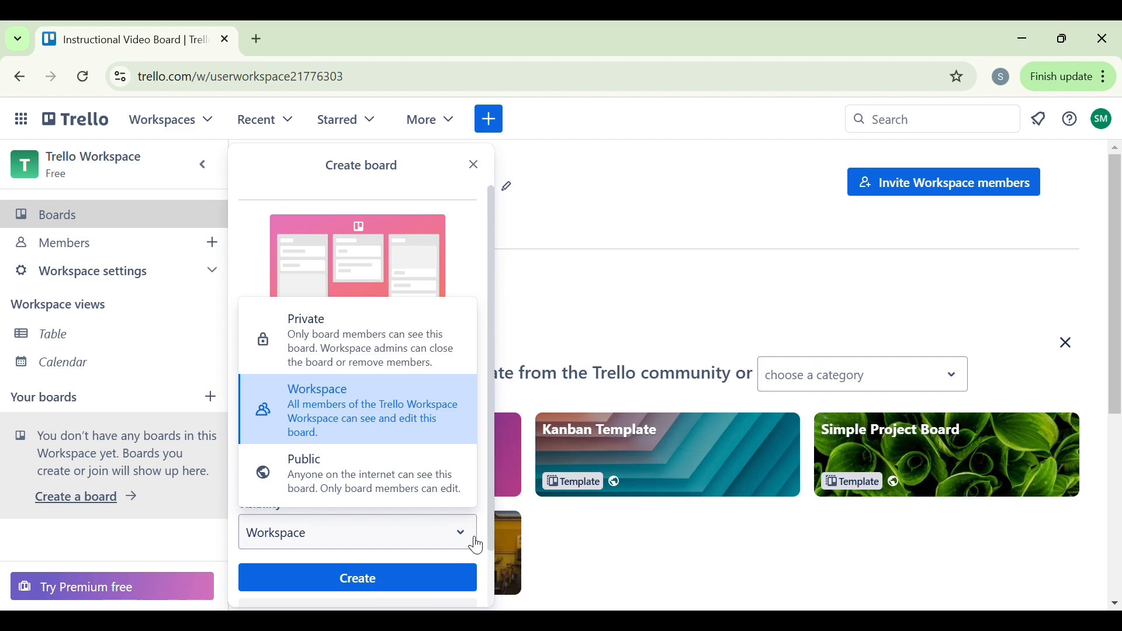
pyautogui.click(370, 464)
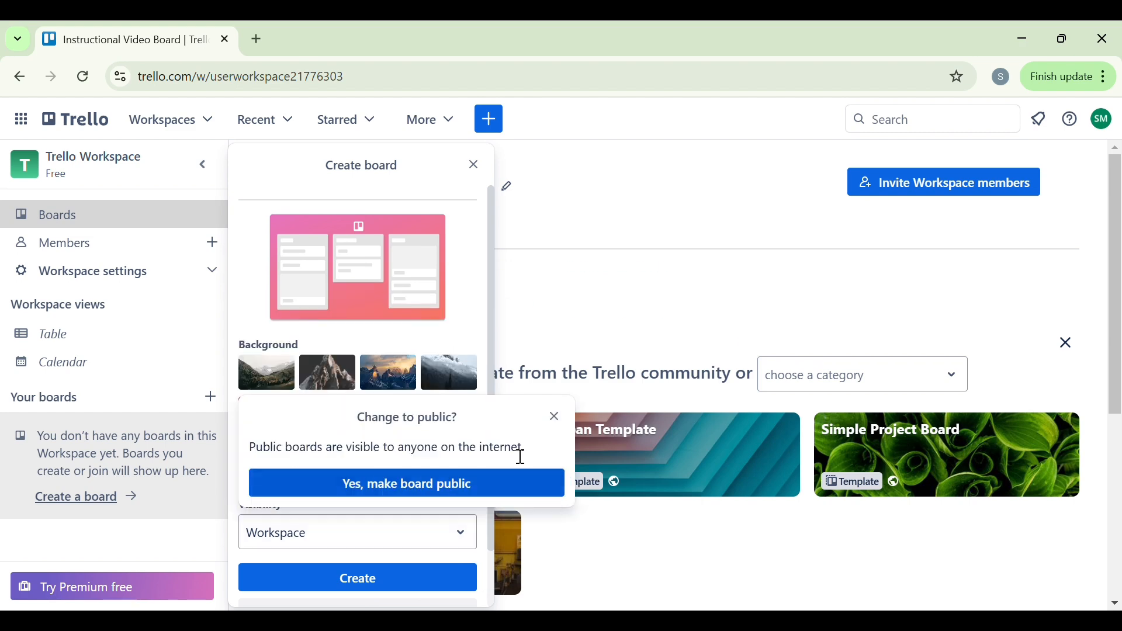
pyautogui.click(556, 418)
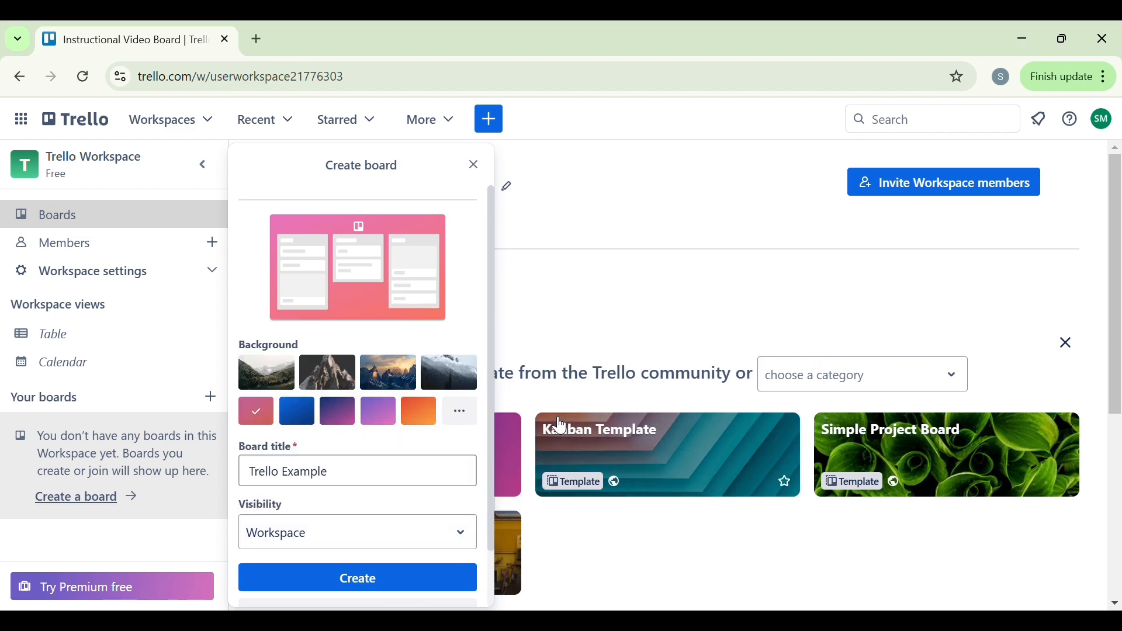
pyautogui.click(388, 585)
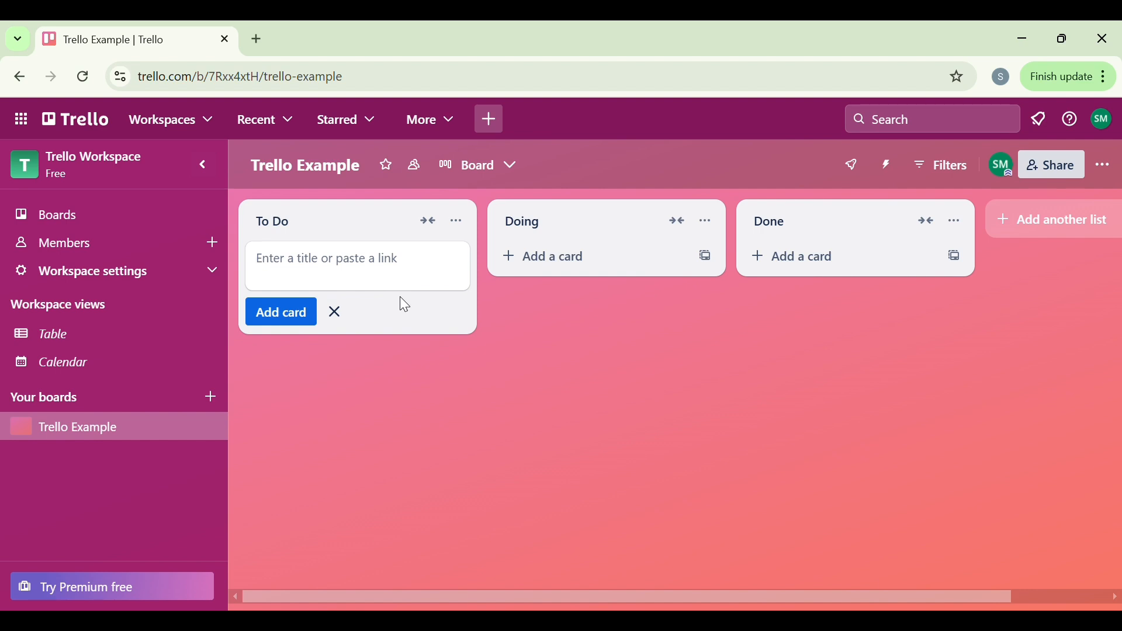
# Step: Add a card titled "Instructional Video" to the To Do list
pyautogui.write('I')
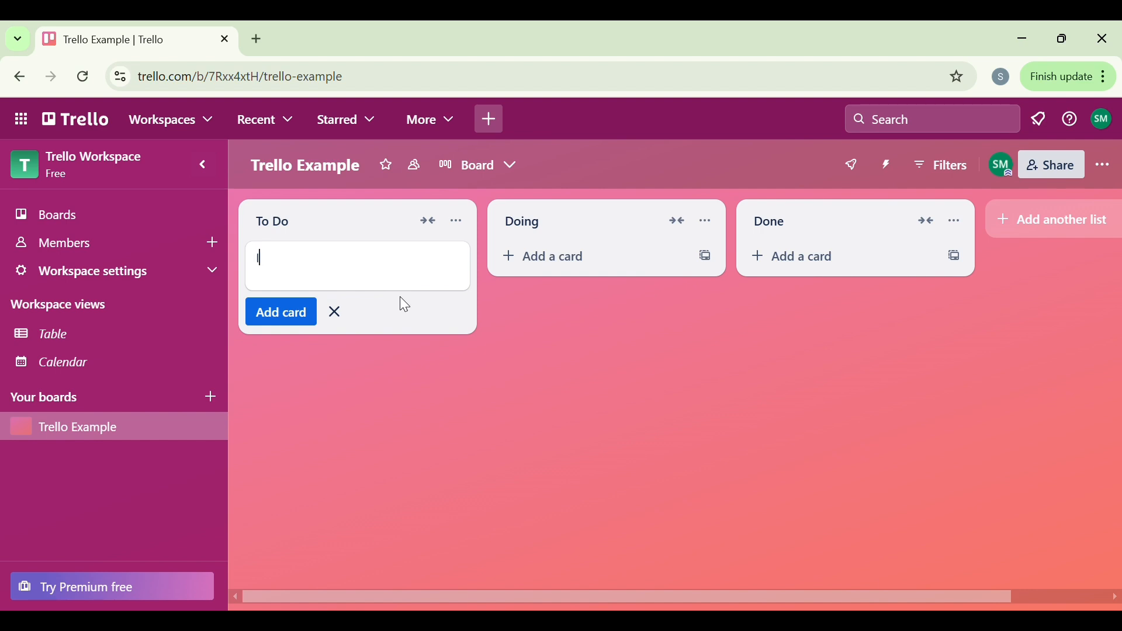
pyautogui.write('nstructional Video')
pyautogui.click(305, 315)
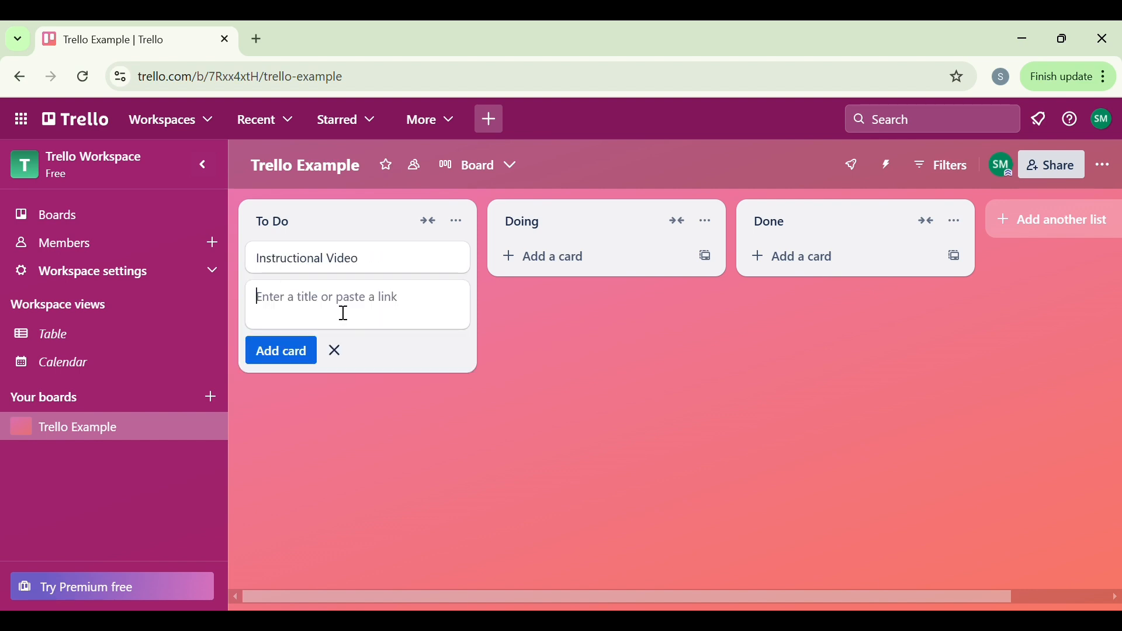
# Step: Add a second card titled "Senior Research Paper" to the To Do list
pyautogui.write('Senior ')
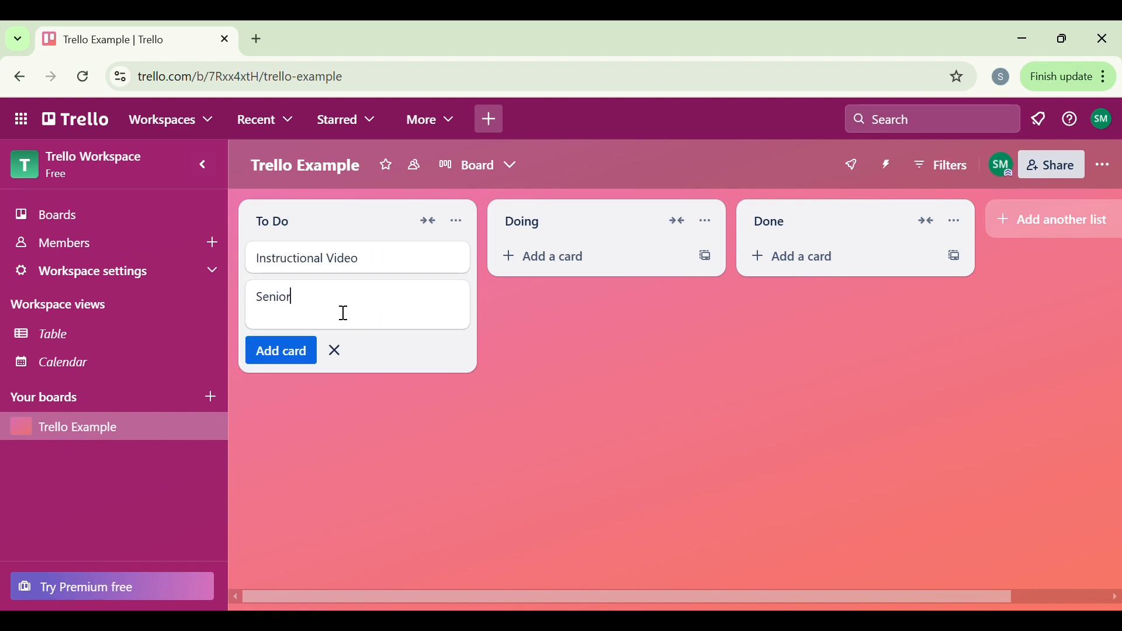
pyautogui.write('Research Paper')
pyautogui.click(267, 366)
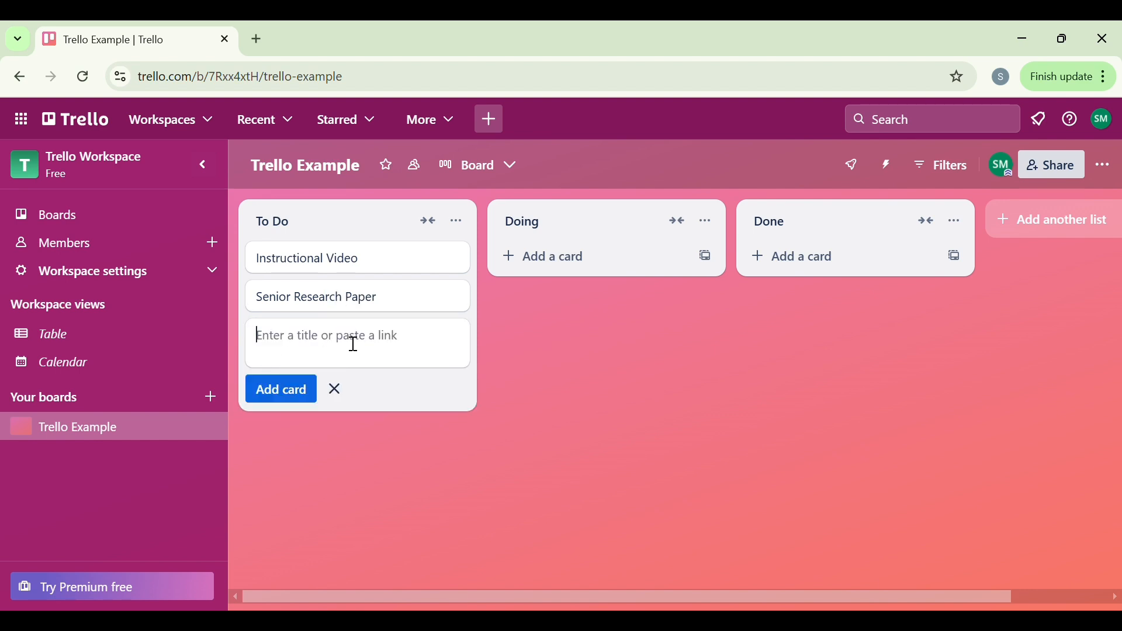
# Step: Enter "HFIT Reflection" as the title of the third card in the To Do list
pyautogui.write('HFIT Reflectin')
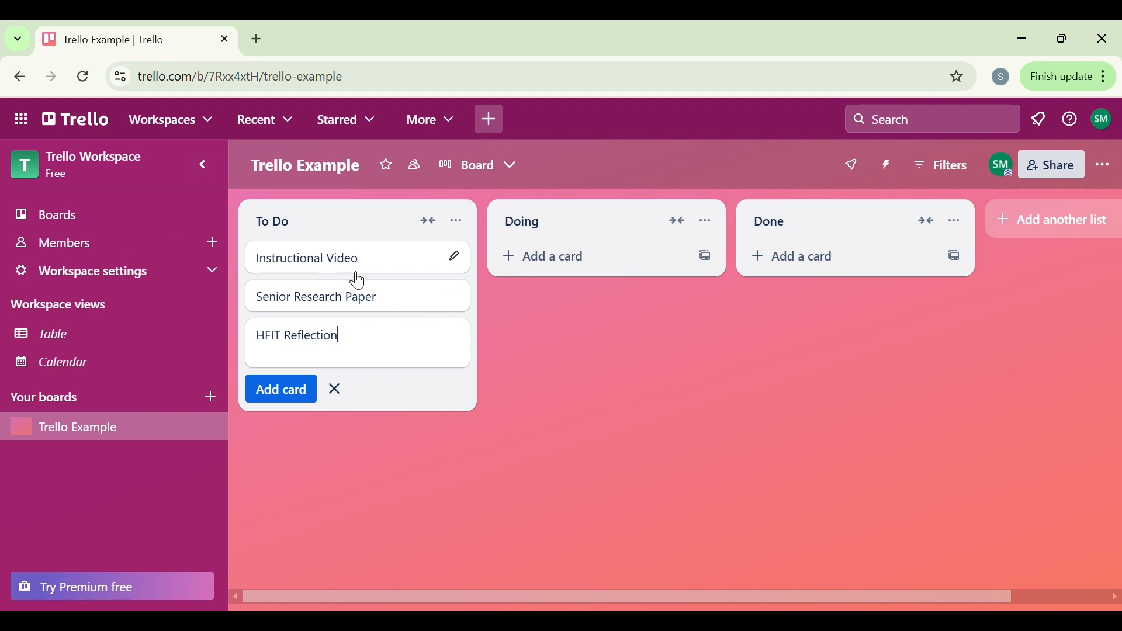
# Step: Give the Instructional Video card a due date of 11/27/2024 at 11:59 PM, with a reminder 1 day before
pyautogui.click(468, 262)
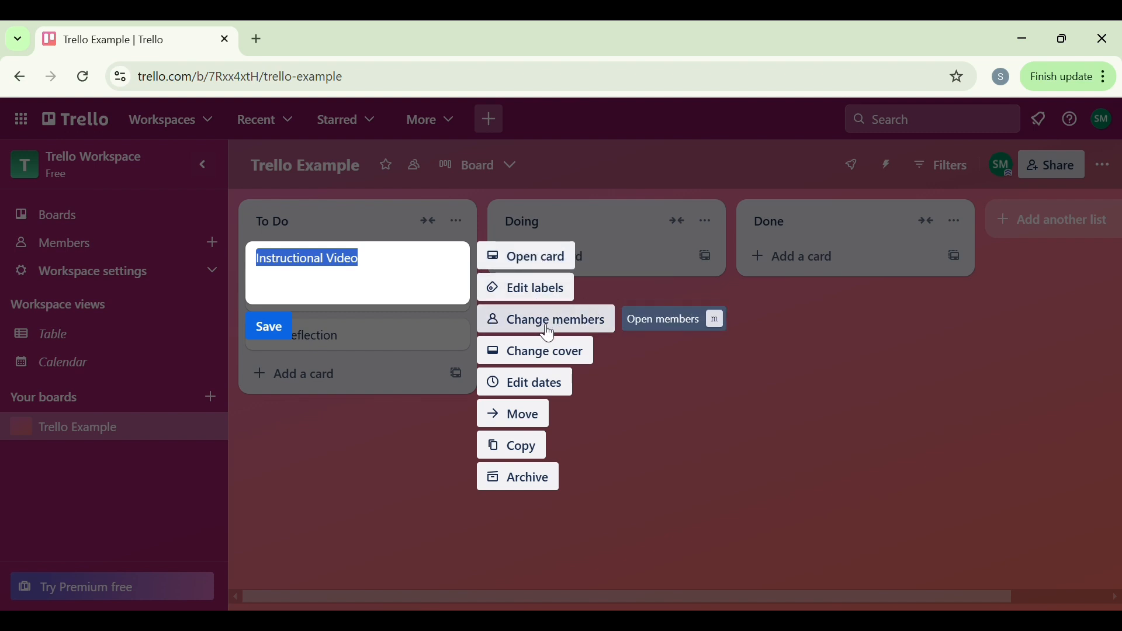
pyautogui.click(545, 389)
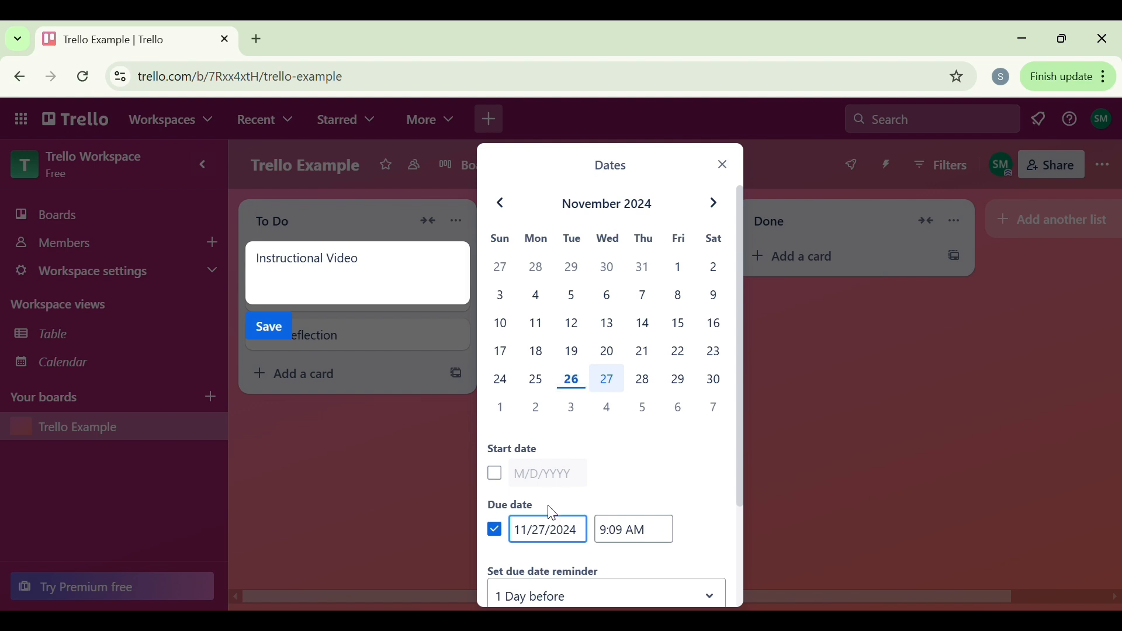
pyautogui.click(637, 536)
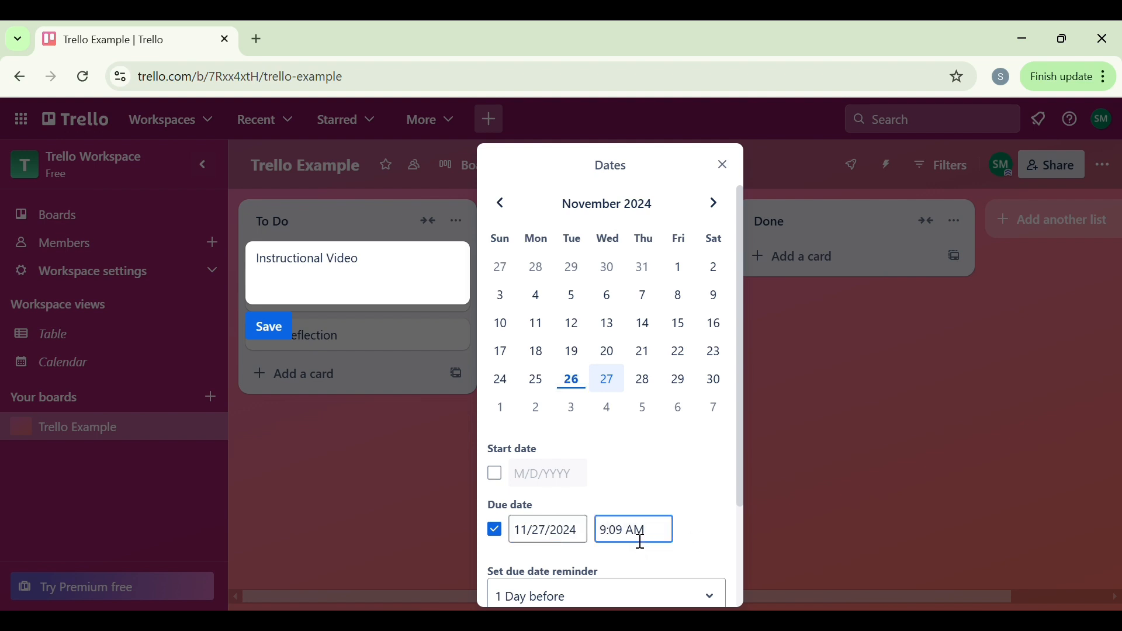
pyautogui.press('BackSpace')
pyautogui.press('BackSpace')
pyautogui.press('BackSpace')
pyautogui.press('BackSpace')
pyautogui.press('BackSpace')
pyautogui.write('11:59')
pyautogui.click(645, 538)
pyautogui.press('BackSpace')
pyautogui.write('P')
pyautogui.scroll(-3, 691, 471)
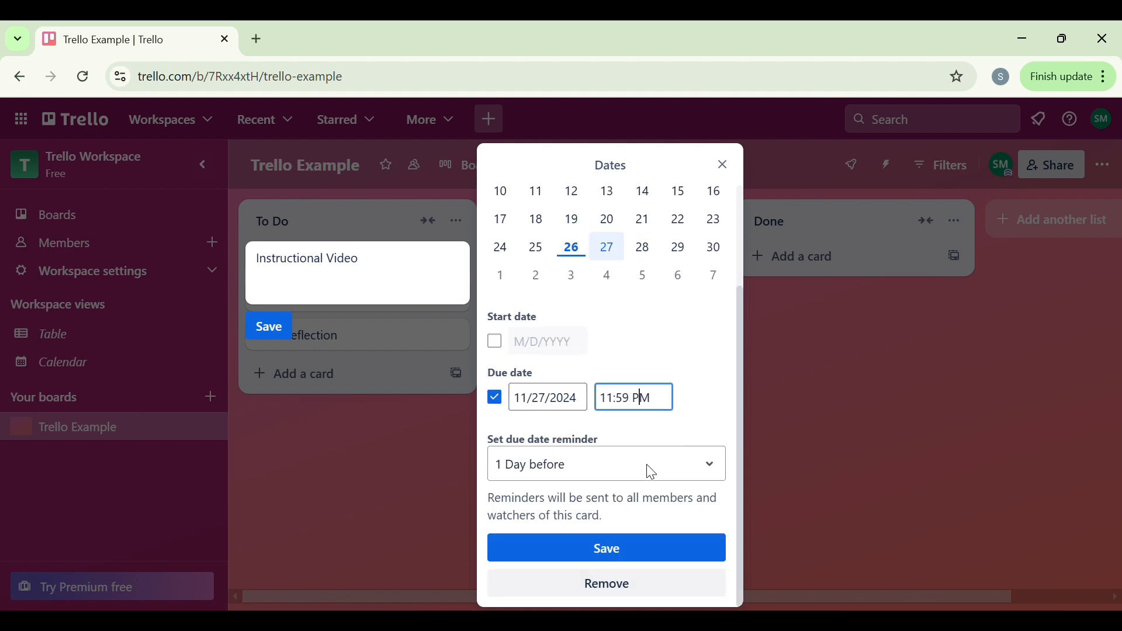
pyautogui.click(623, 550)
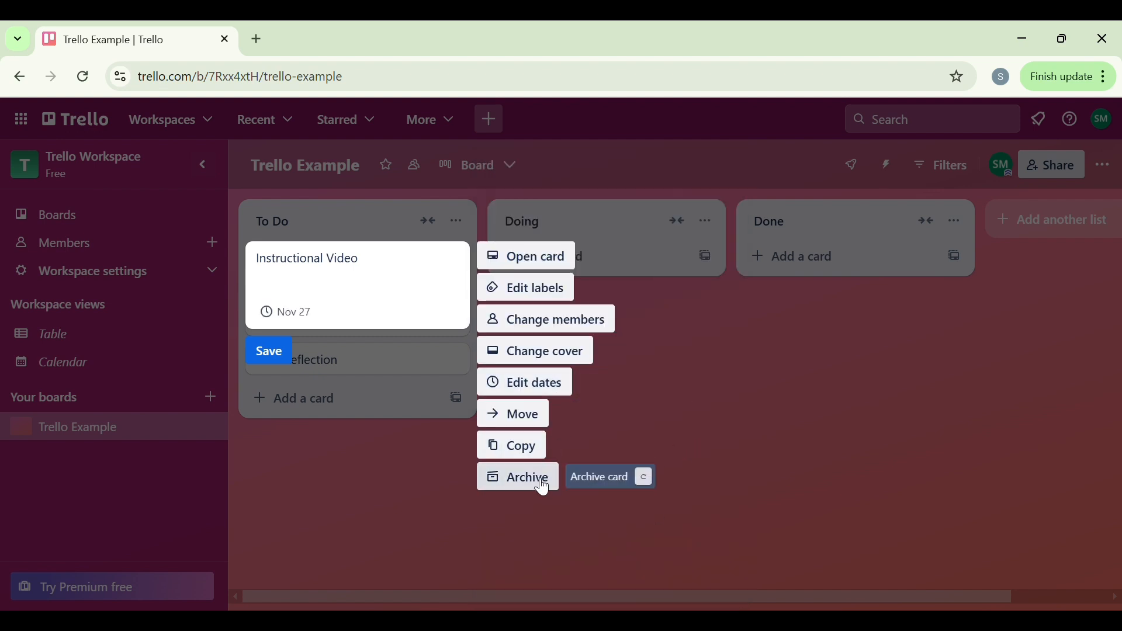
# Step: Open the Instructional Video card and look through its description area, activity log and available card options
pyautogui.click(534, 257)
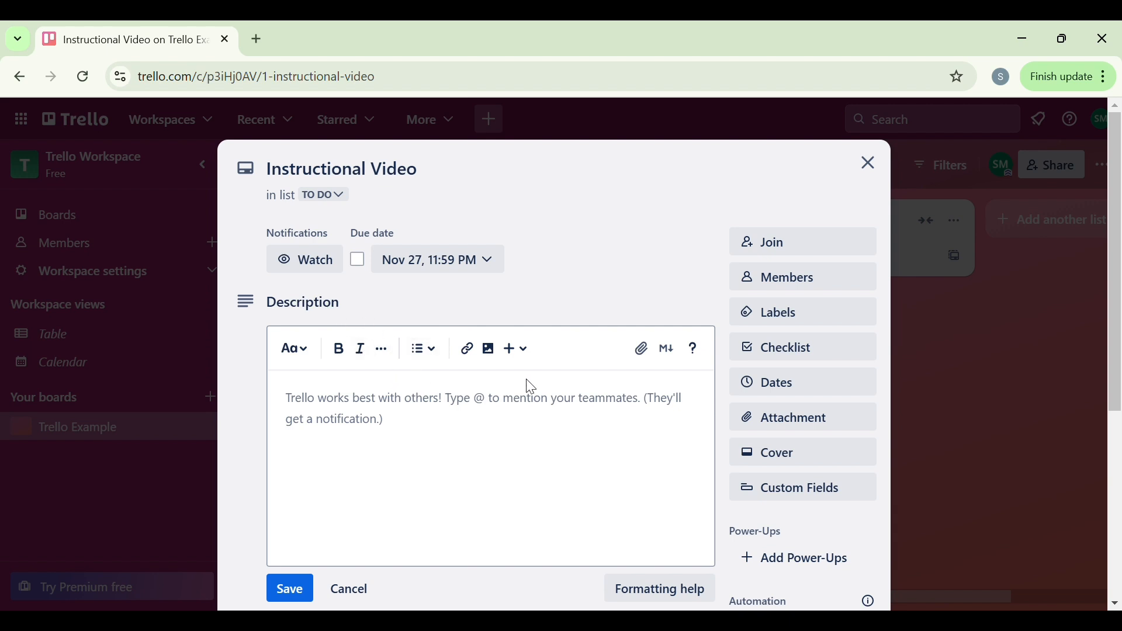
pyautogui.scroll(-1, 529, 386)
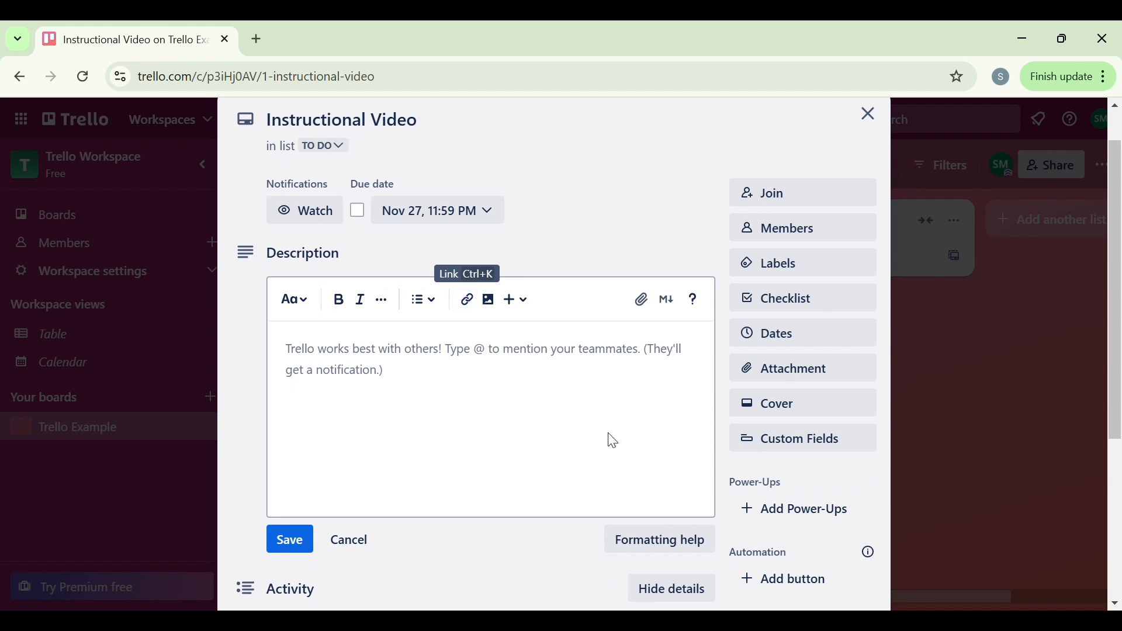
pyautogui.scroll(-1, 608, 441)
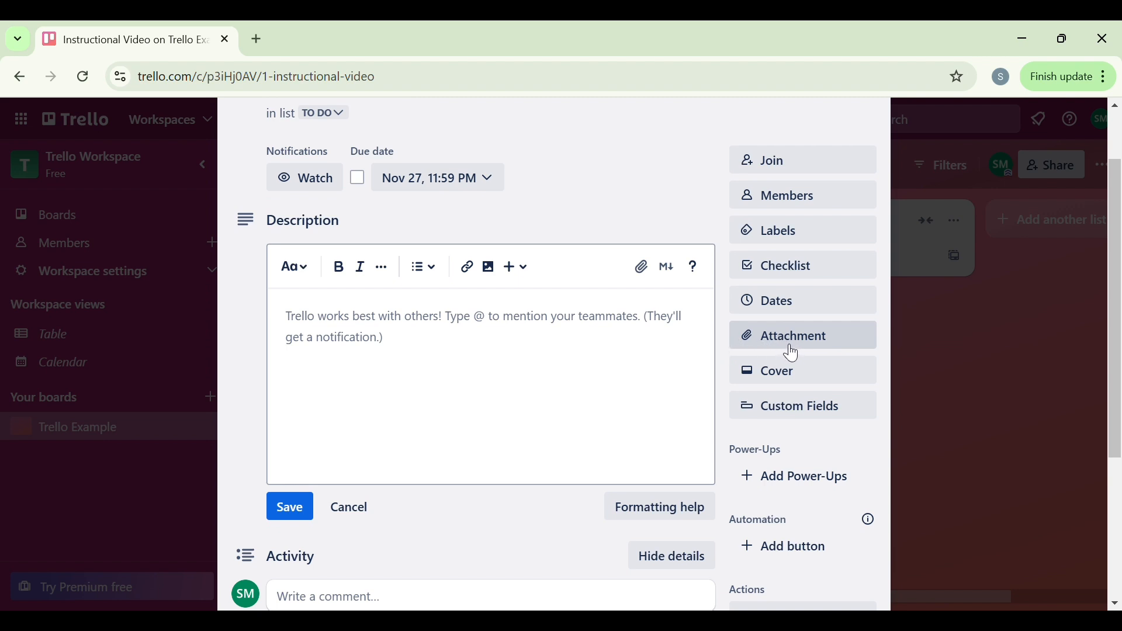
pyautogui.scroll(-2, 382, 394)
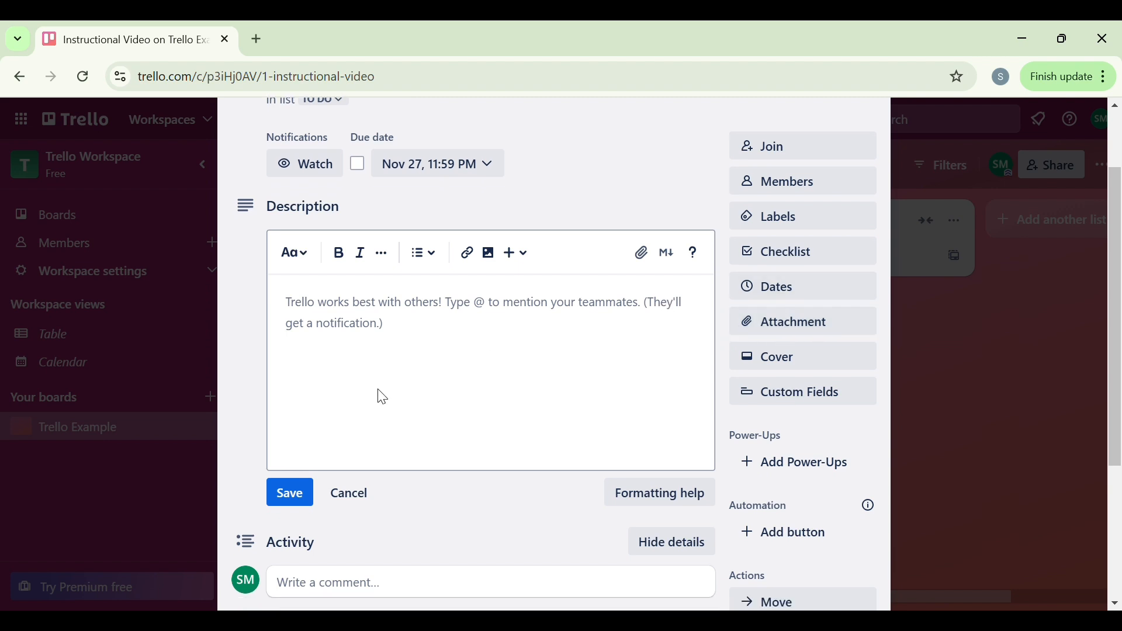
pyautogui.scroll(-2, 383, 397)
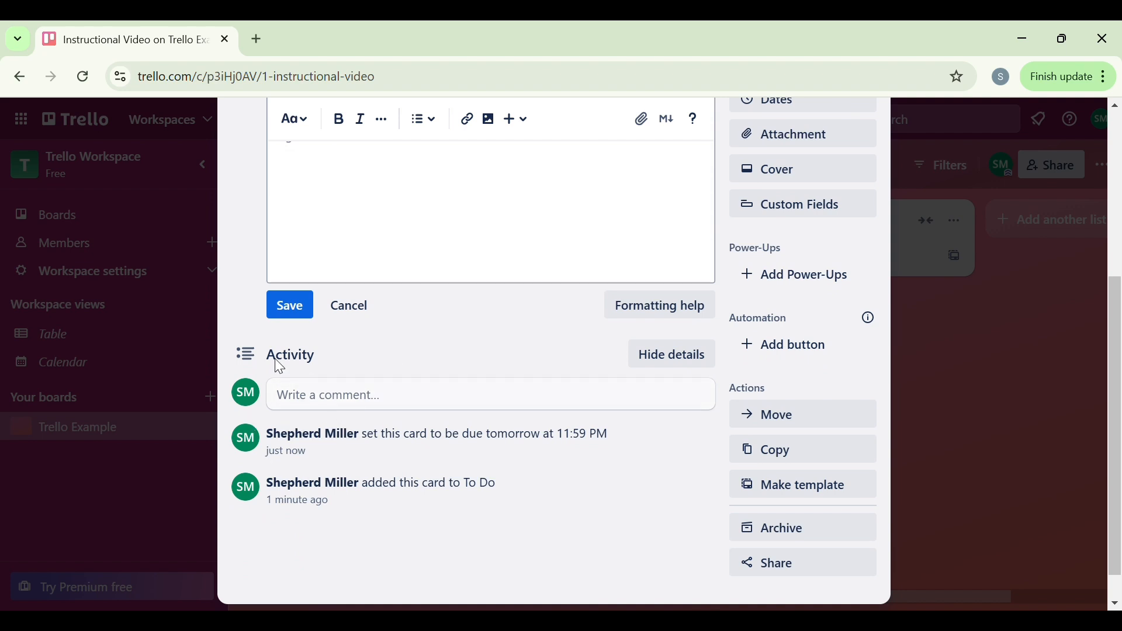
pyautogui.scroll(3, 525, 344)
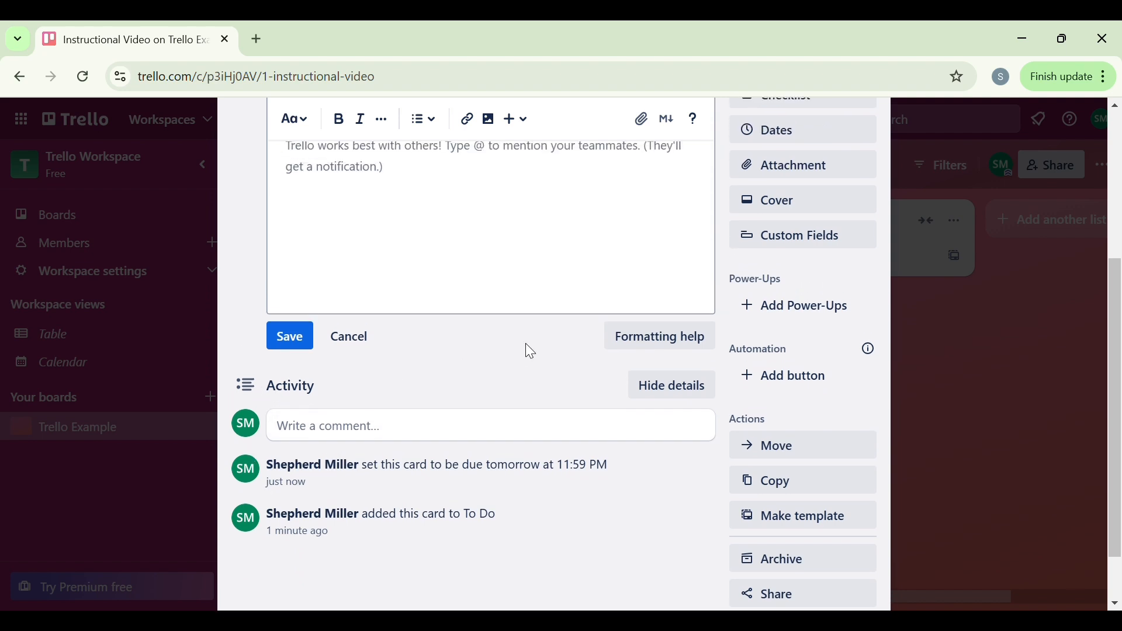
pyautogui.scroll(2, 530, 351)
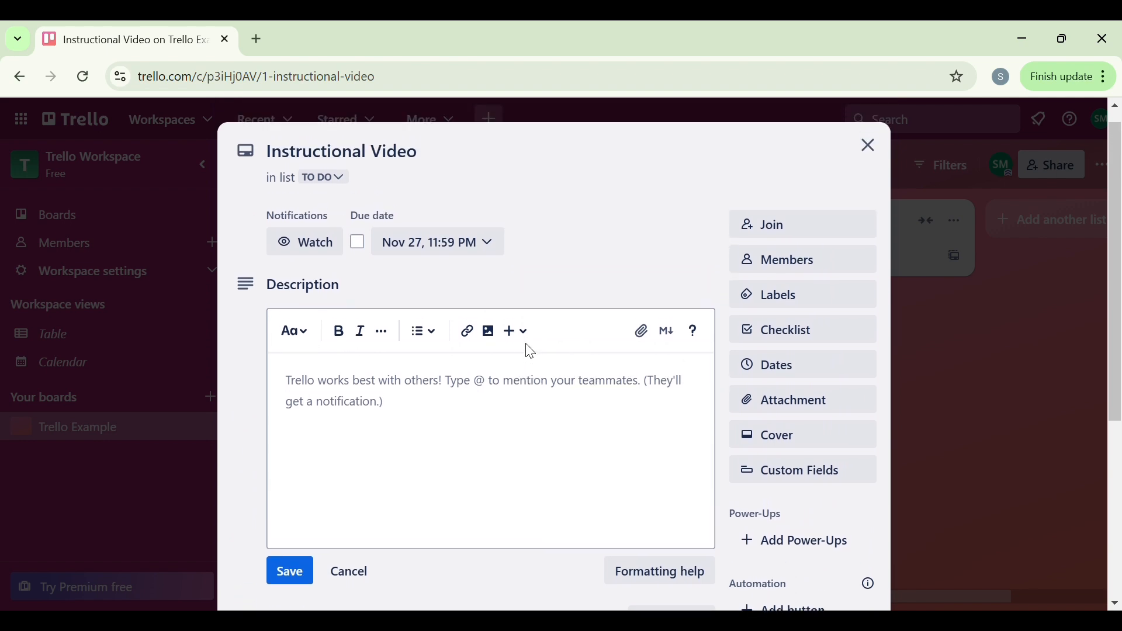
pyautogui.scroll(-4, 531, 351)
pyautogui.scroll(4, 530, 351)
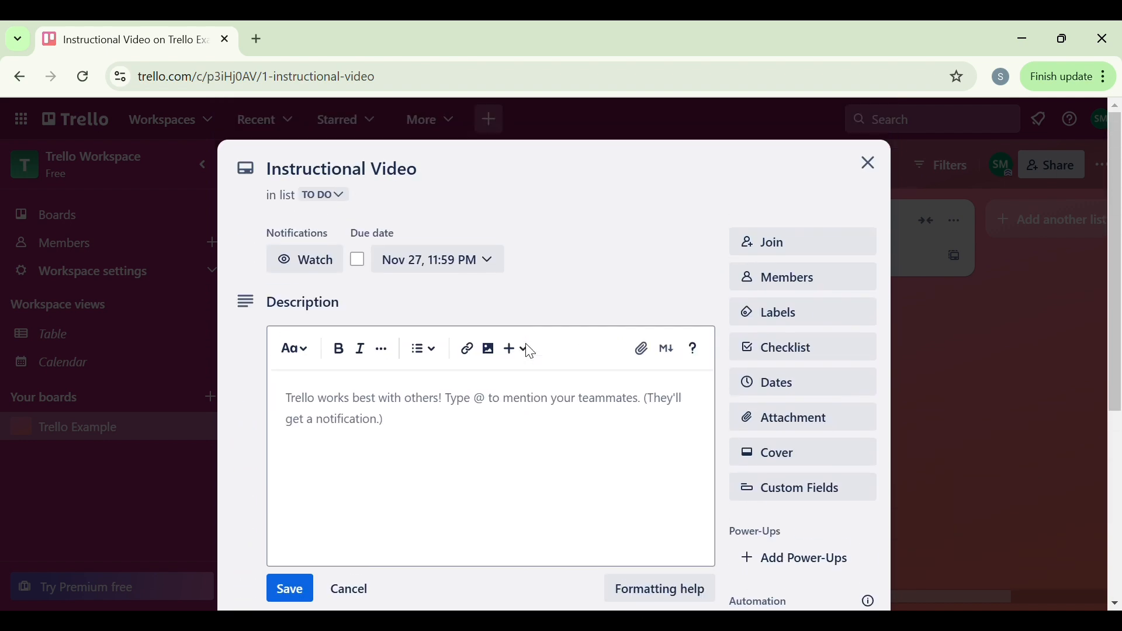
pyautogui.click(870, 168)
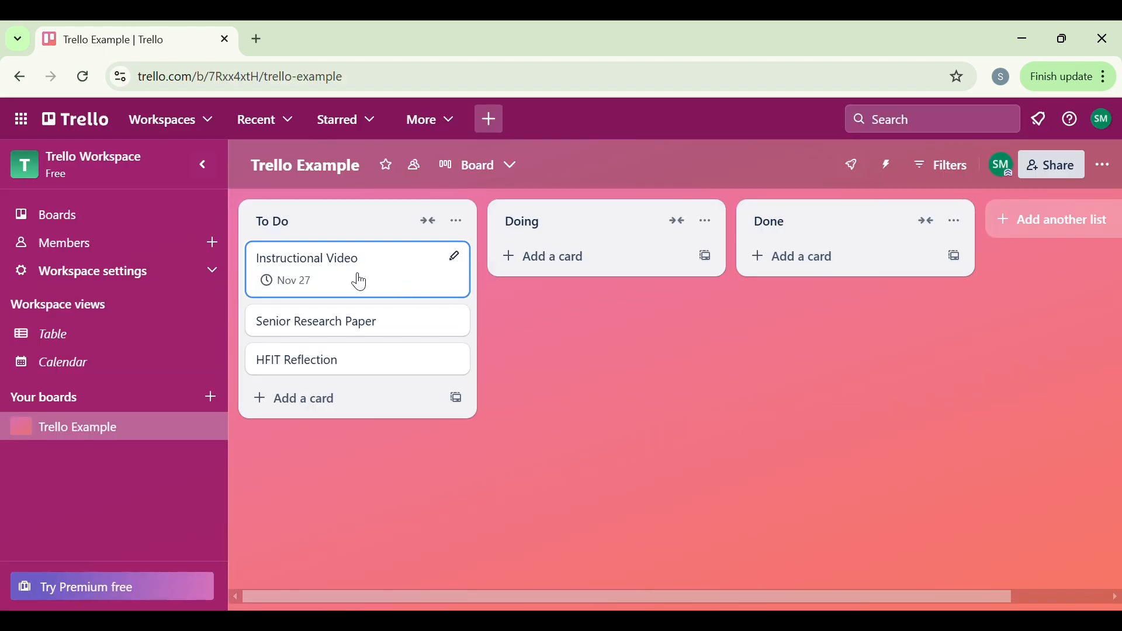
# Step: Move the Instructional Video and Senior Research Paper cards from To Do to the Doing list
pyautogui.moveTo(359, 283); pyautogui.dragTo(538, 290)
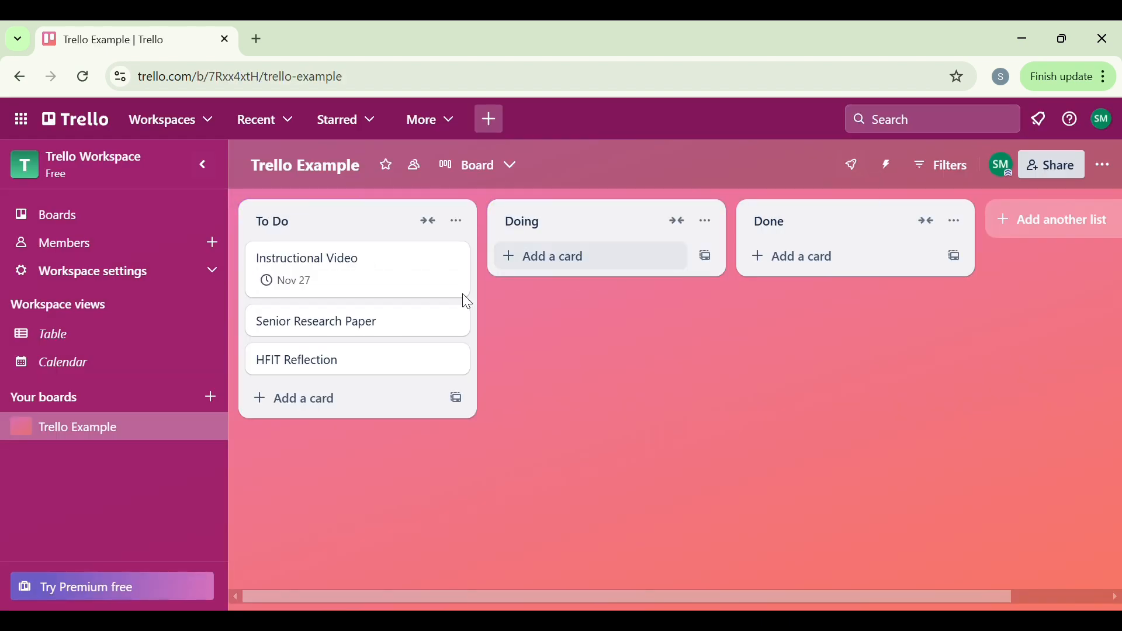
pyautogui.moveTo(339, 288); pyautogui.dragTo(611, 285)
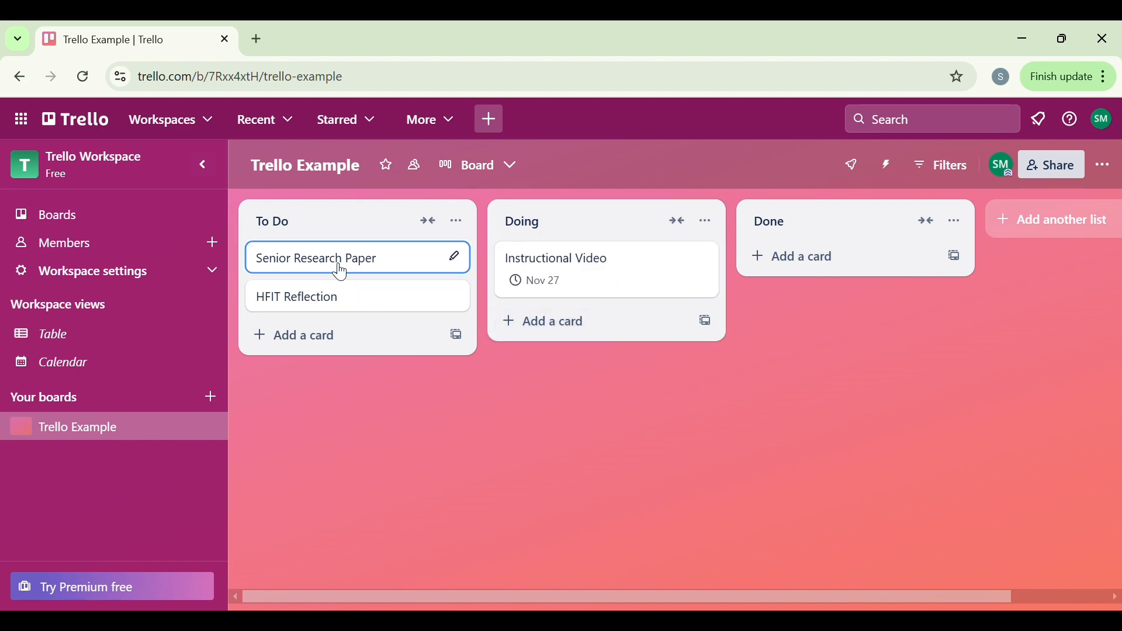
pyautogui.moveTo(340, 268); pyautogui.dragTo(596, 311)
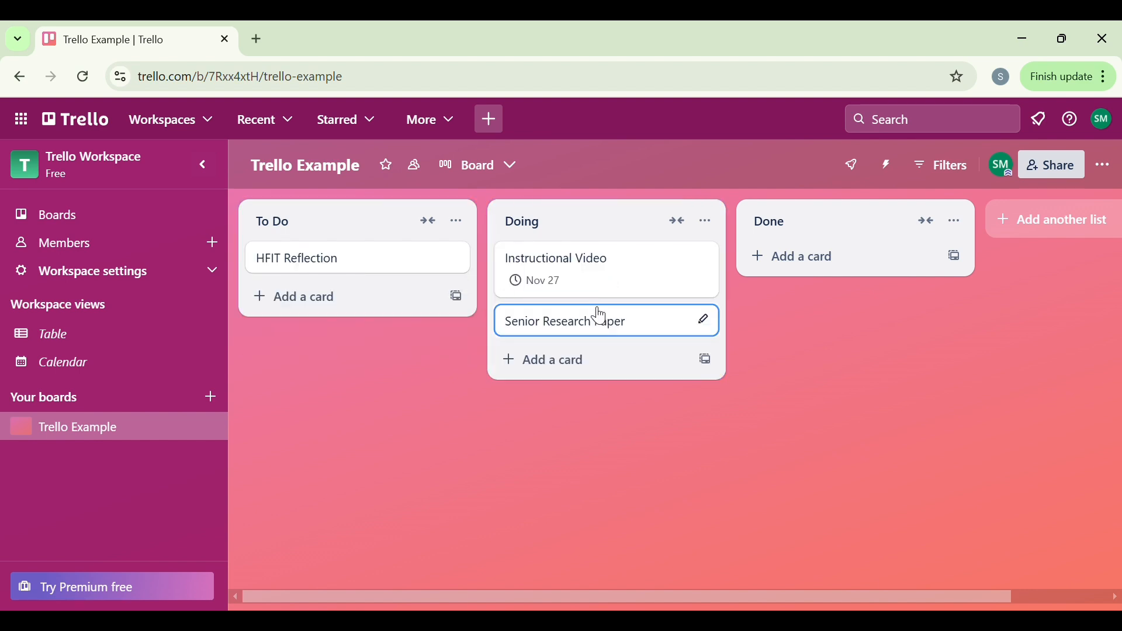
# Step: Open the Senior Research Paper card and begin its description with "Case Study in Selective Memory"
pyautogui.click(704, 319)
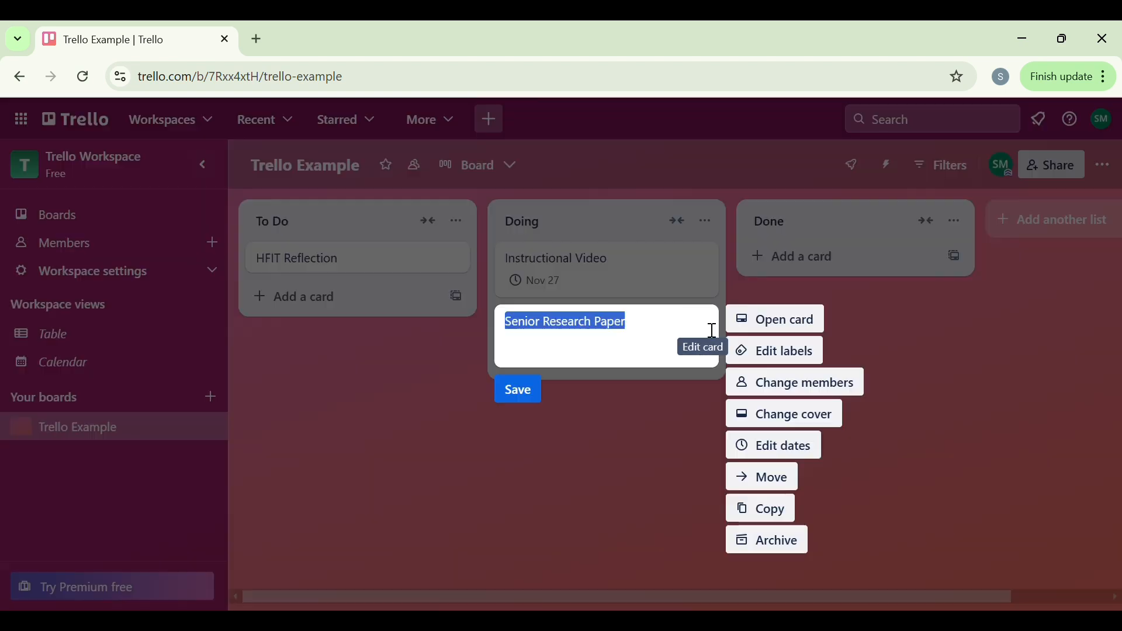
pyautogui.click(774, 320)
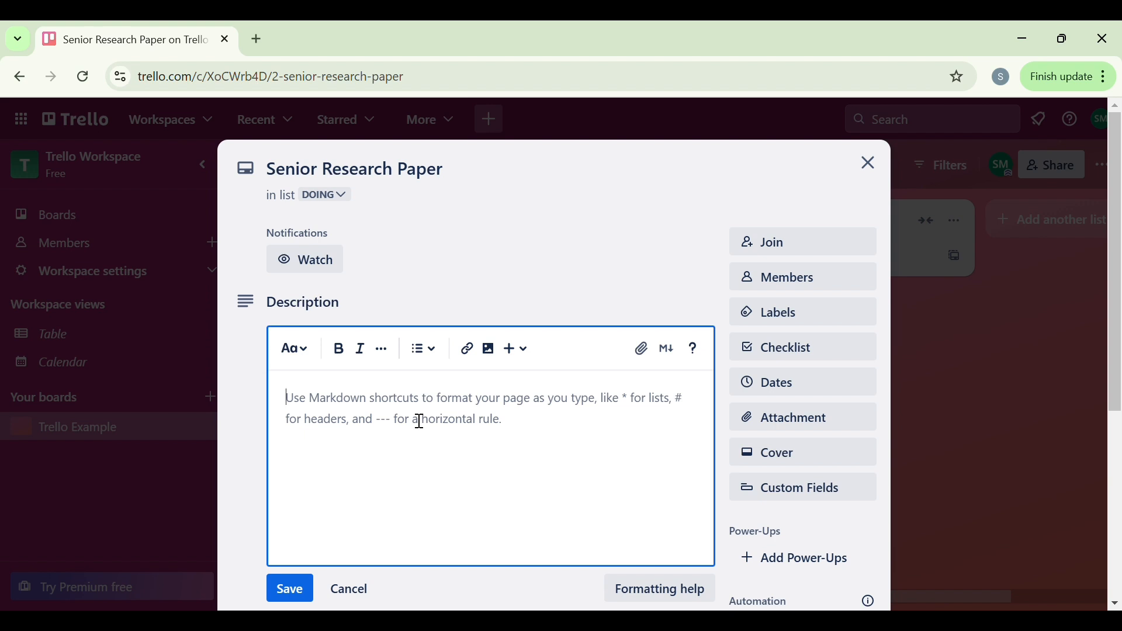
pyautogui.write('C')
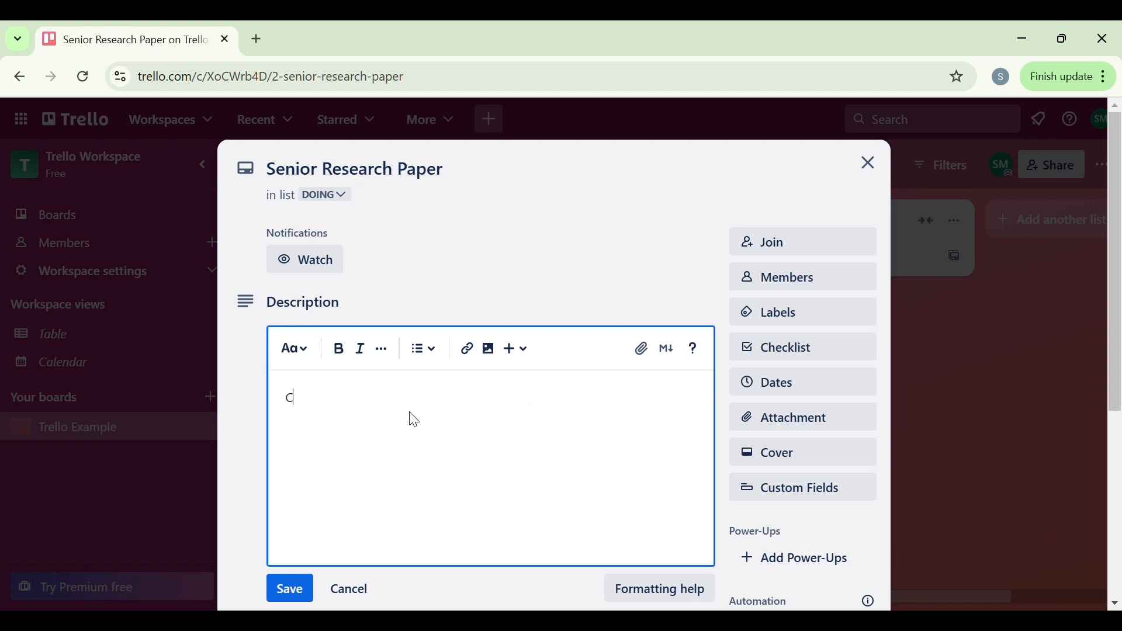
pyautogui.write('ase stu')
pyautogui.press('BackSpace')
pyautogui.press('BackSpace')
pyautogui.press('BackSpace')
pyautogui.write('Study in Selective Memory ')
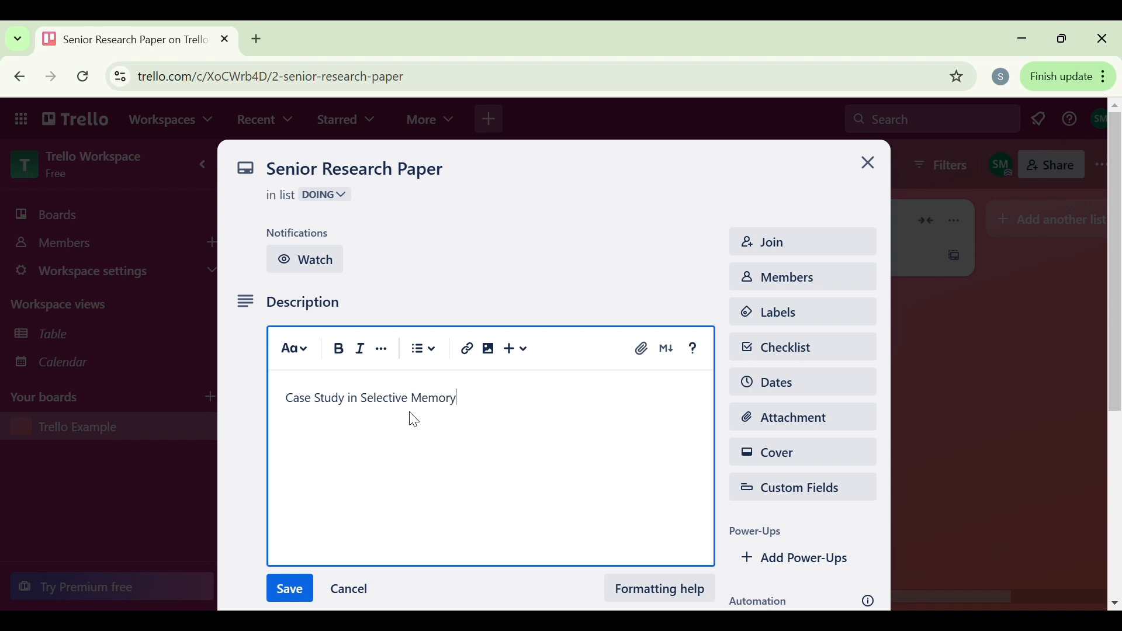
pyautogui.write(' Second Battle p')
# Step: Complete the description with ": Second Battle of Adobe Walls" and save it
pyautogui.click(590, 409)
pyautogui.write('of Adobe Walls')
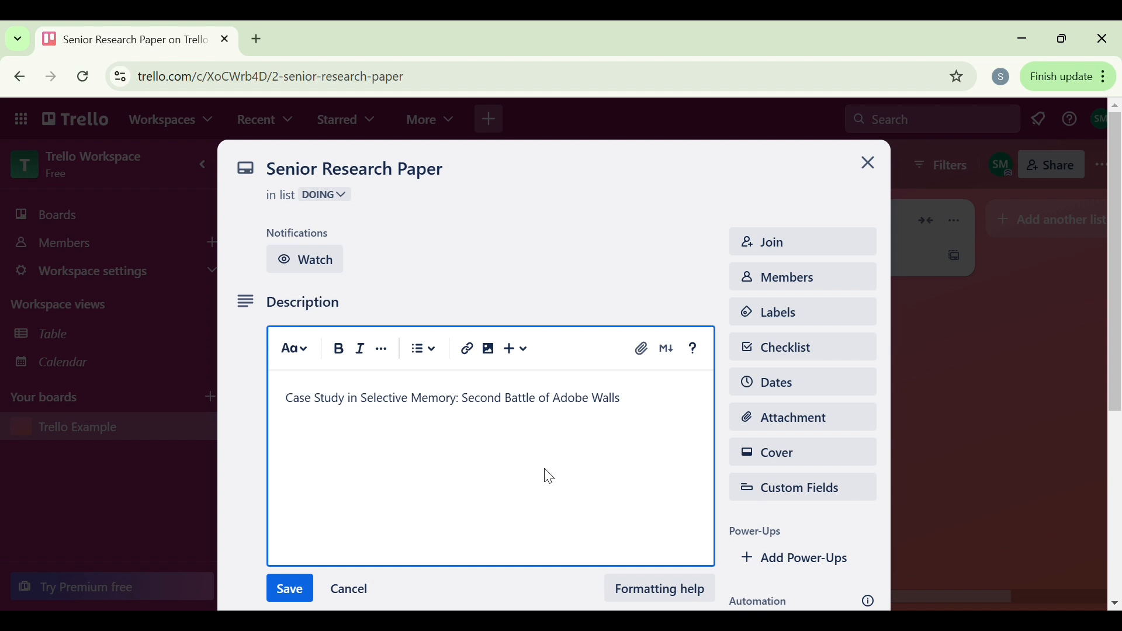
pyautogui.scroll(-1, 546, 475)
pyautogui.scroll(-1, 573, 452)
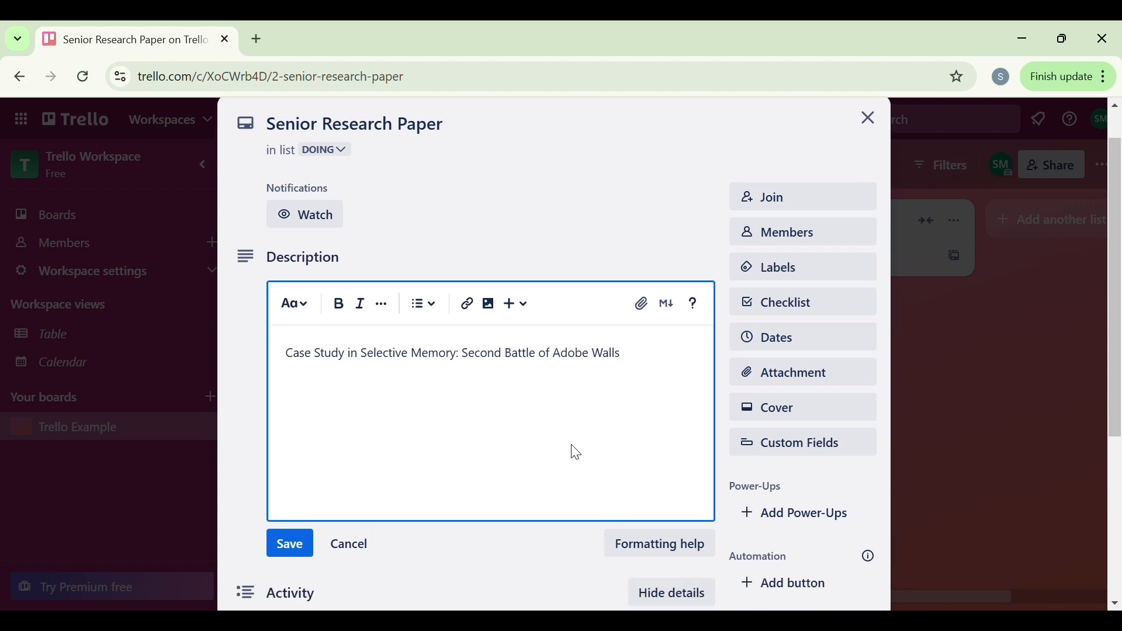
pyautogui.scroll(-2, 576, 453)
pyautogui.click(298, 503)
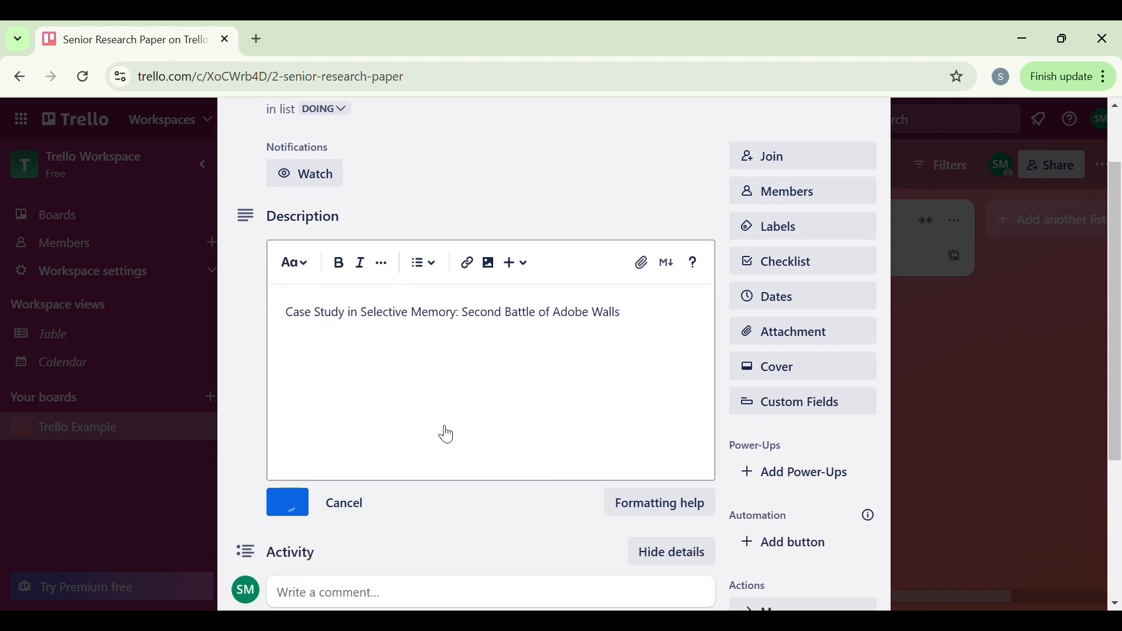
pyautogui.scroll(4, 394, 388)
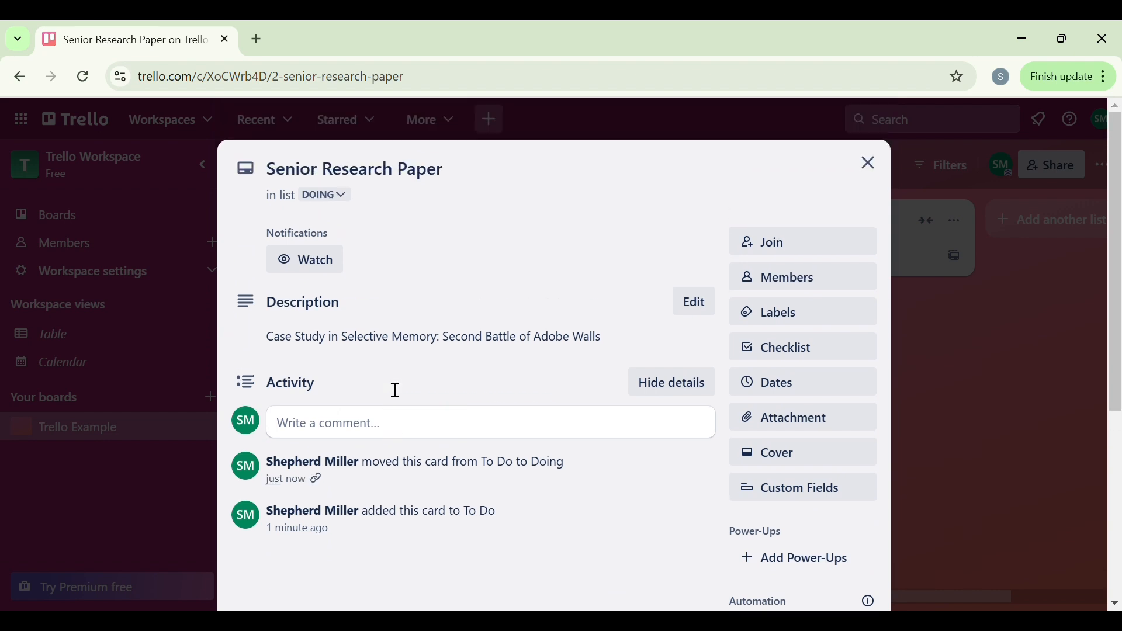
# Step: Post the comment "Wow! Cool idea!" on the Senior Research Paper card and close the card
pyautogui.scroll(-4, 504, 322)
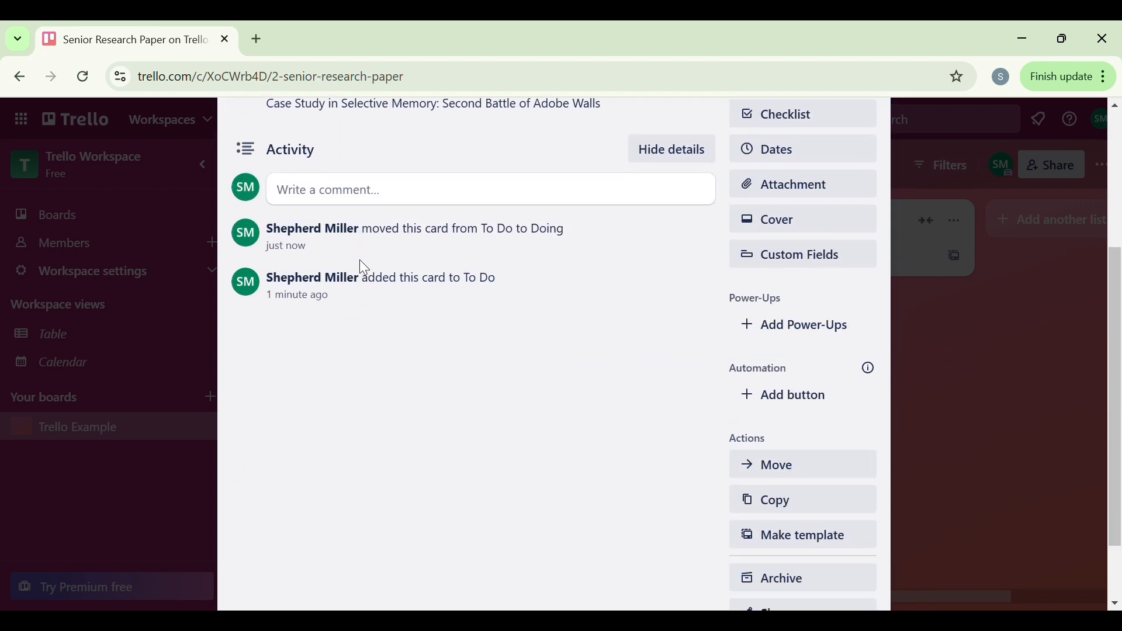
pyautogui.click(424, 201)
pyautogui.scroll(2, 425, 205)
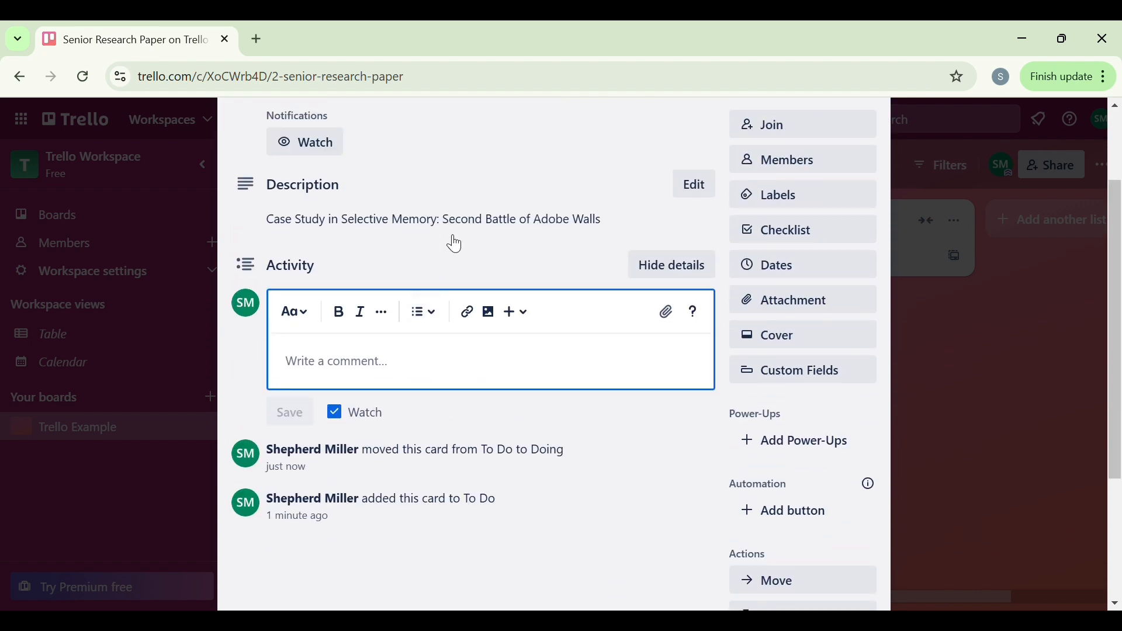
pyautogui.write('Wow')
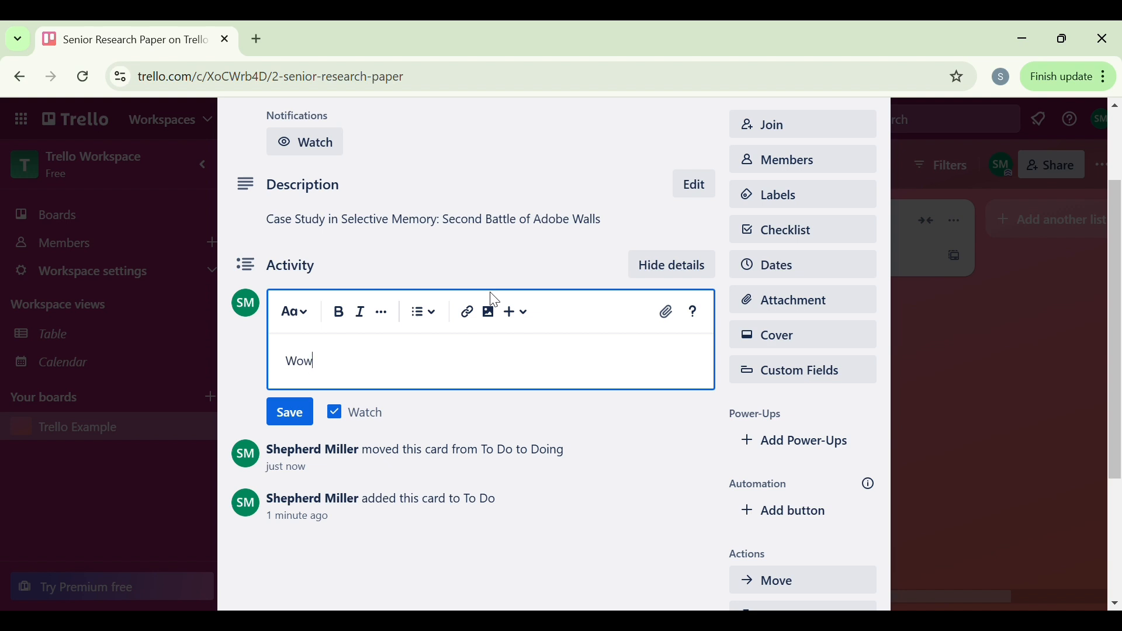
pyautogui.write('!')
pyautogui.write('Cool idea!')
pyautogui.click(289, 412)
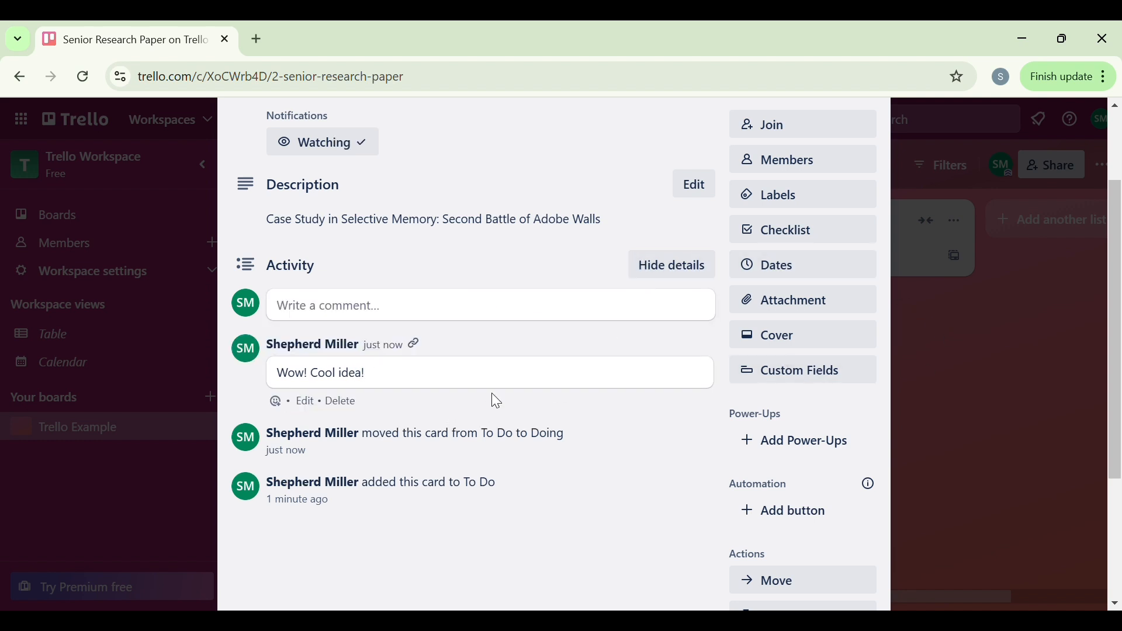
pyautogui.click(1038, 392)
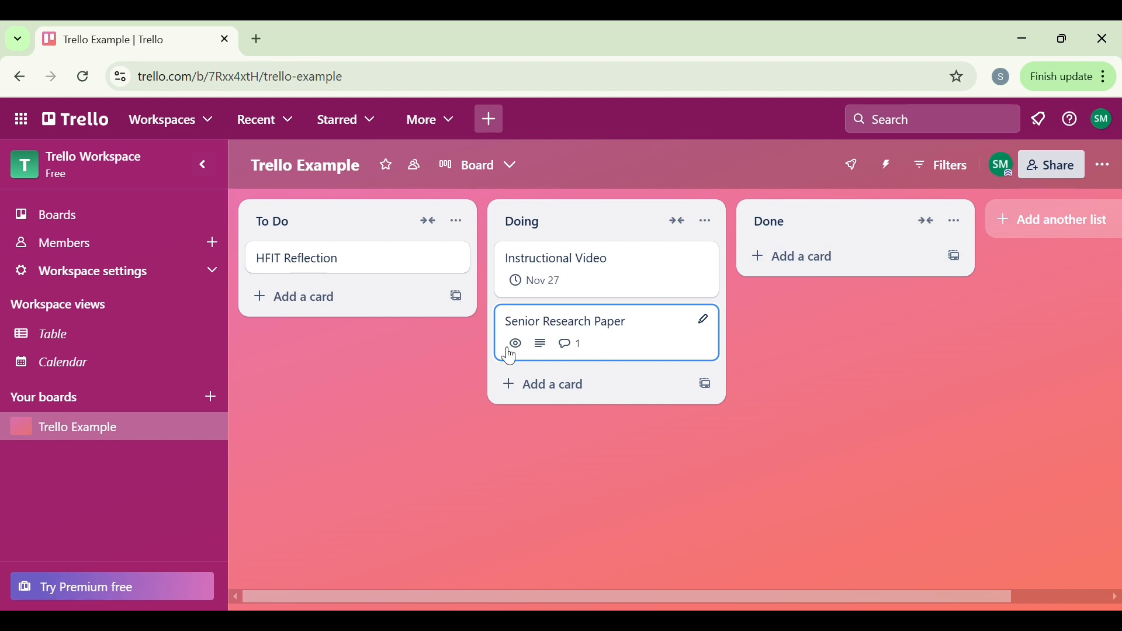
# Step: Create a second board titled "4th Grade SS" with the first blue gradient background, checking its visibility options
pyautogui.click(211, 397)
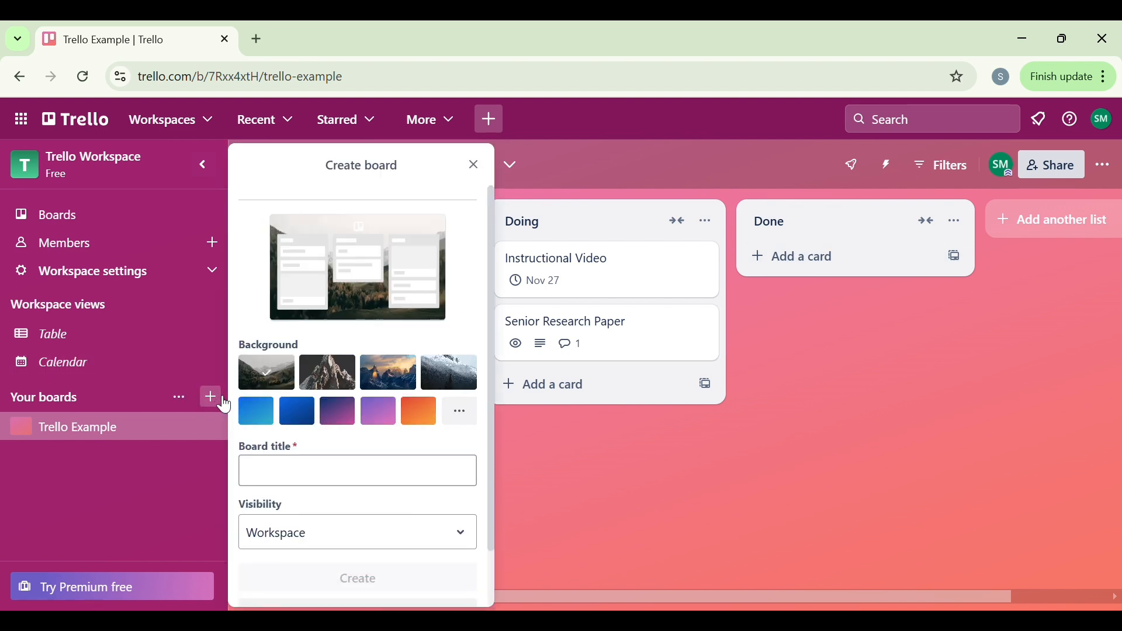
pyautogui.click(255, 411)
pyautogui.click(293, 472)
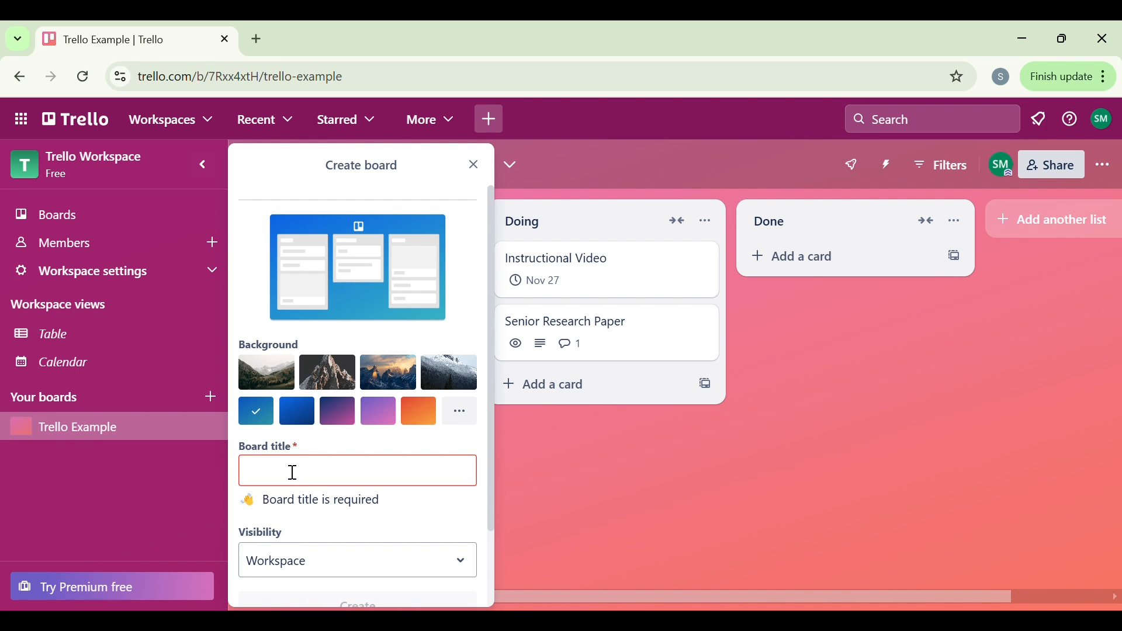
pyautogui.write('4th')
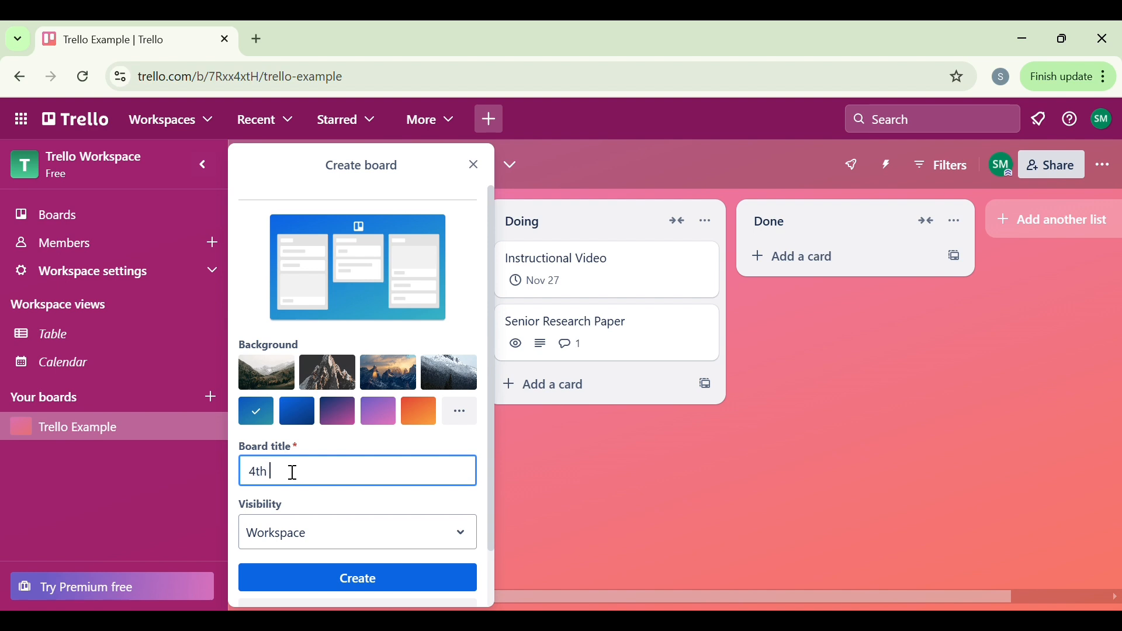
pyautogui.write(' Grade SS')
pyautogui.click(458, 533)
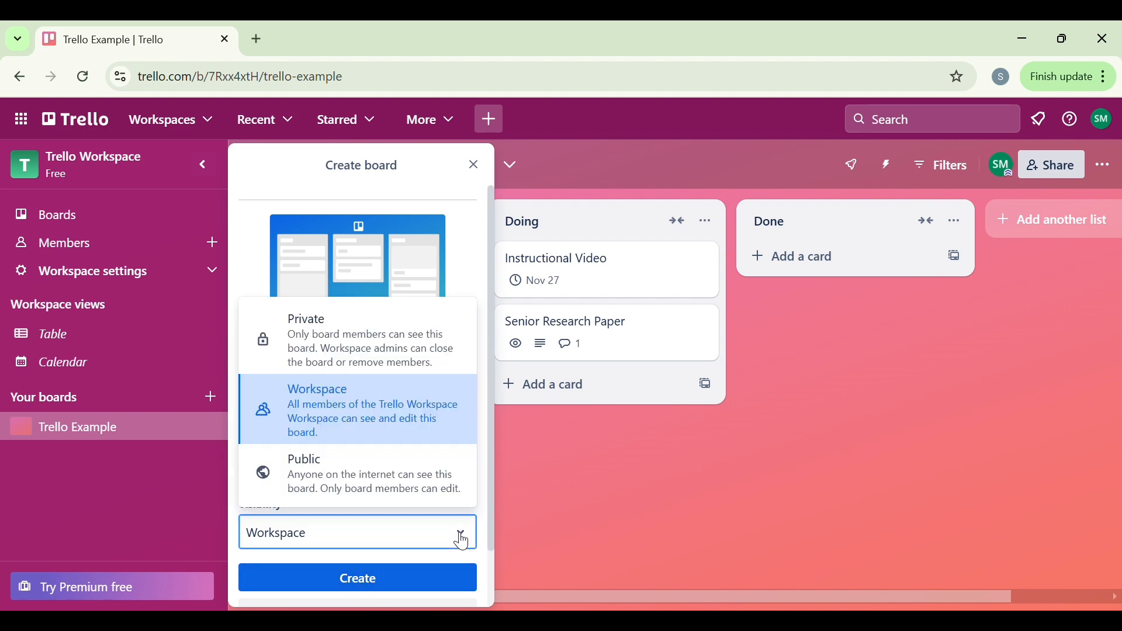
pyautogui.click(378, 488)
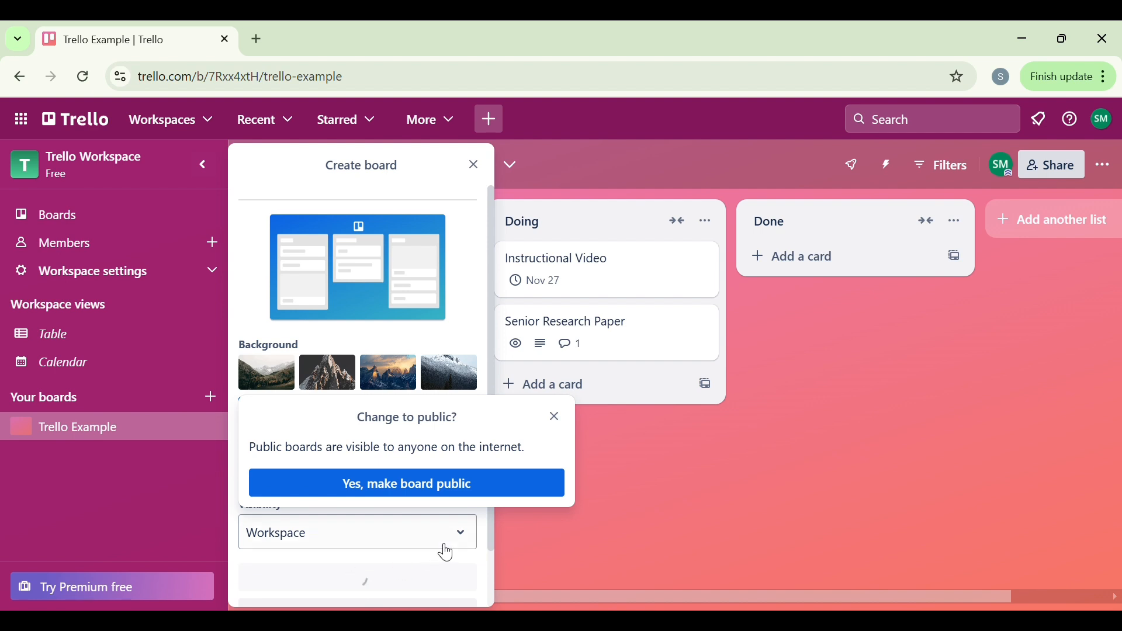
pyautogui.click(440, 576)
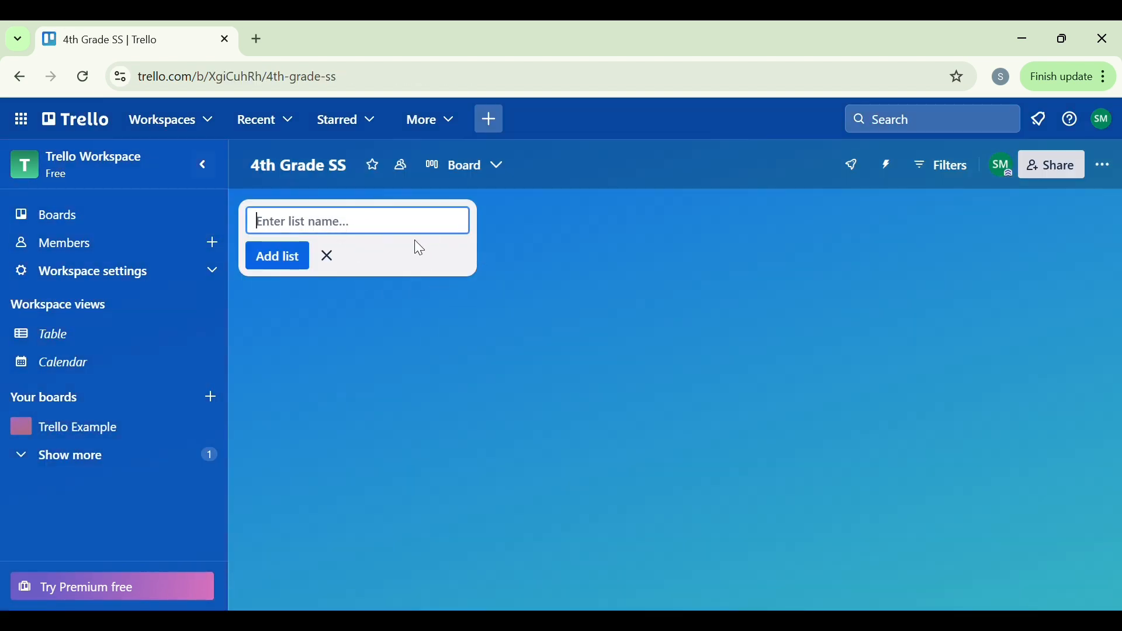
# Step: Add three lists named "Do Do", "Doing" and "Done" to the 4th Grade SS board
pyautogui.write('Do Do')
pyautogui.click(305, 258)
pyautogui.write('Doing')
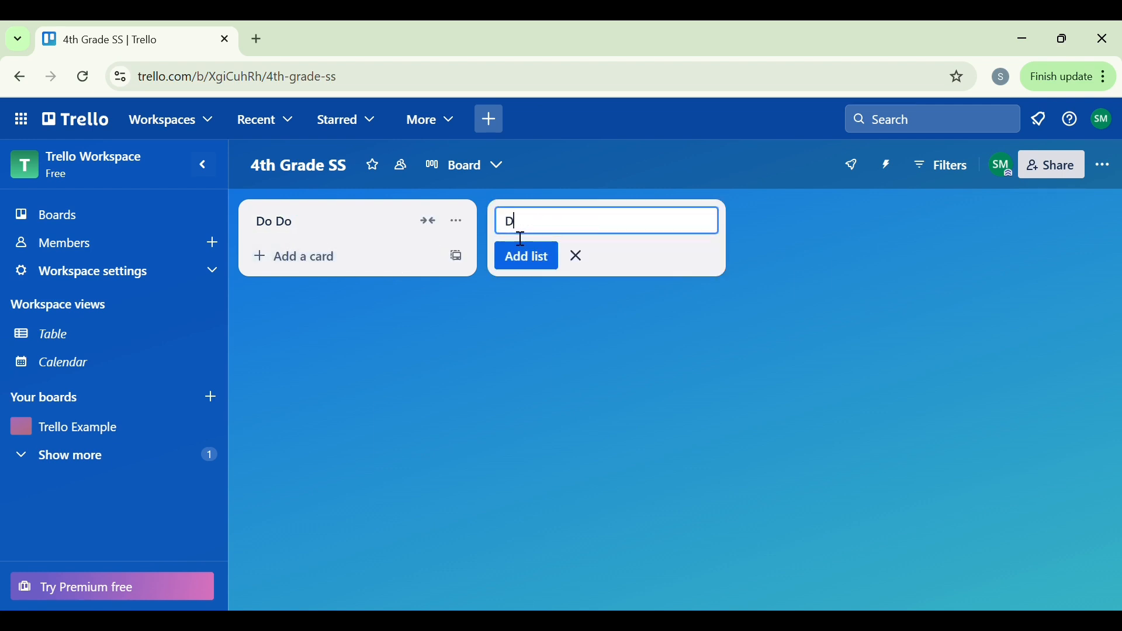
pyautogui.click(539, 258)
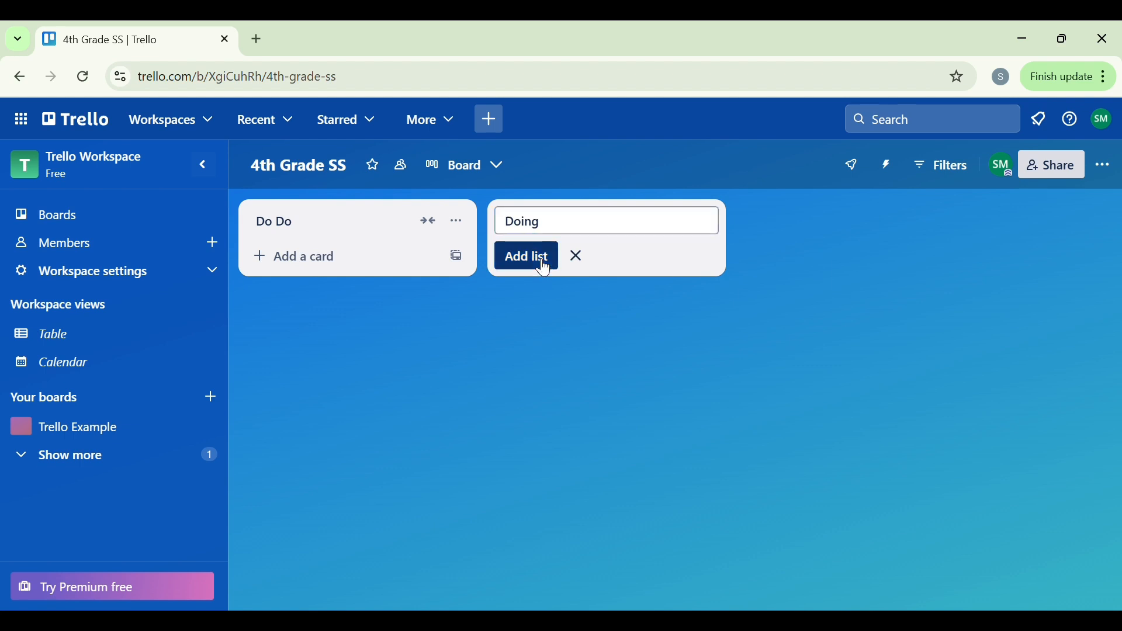
pyautogui.write('Done')
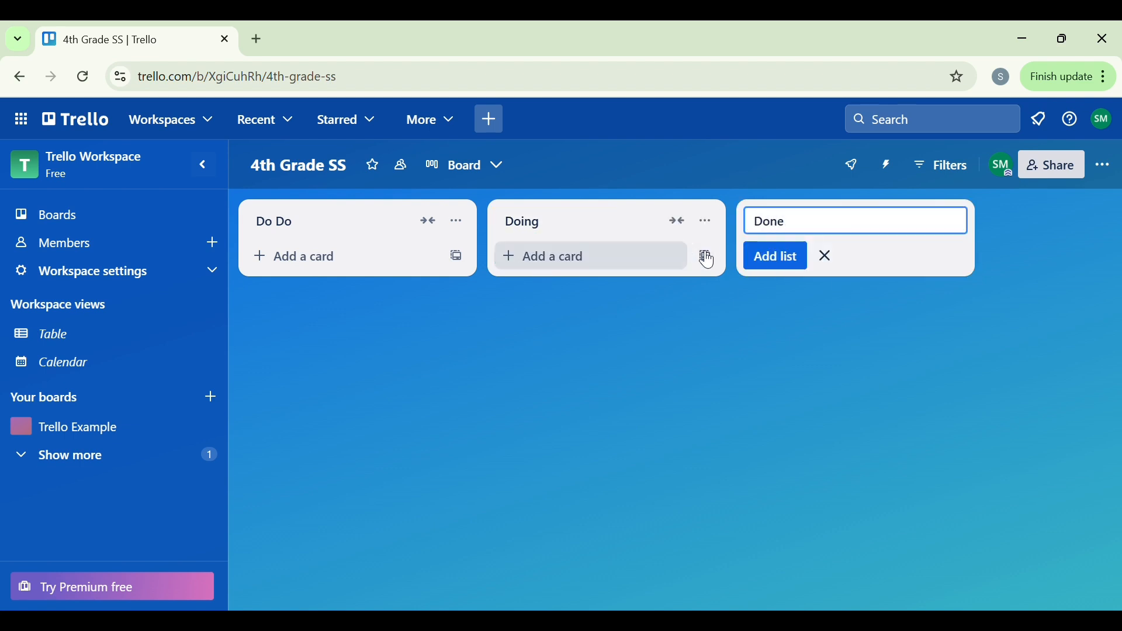
pyautogui.click(760, 257)
# Step: Add a card to the Do Do list titled "Biographical Exhibit:" followed by the first two students' names
pyautogui.click(307, 259)
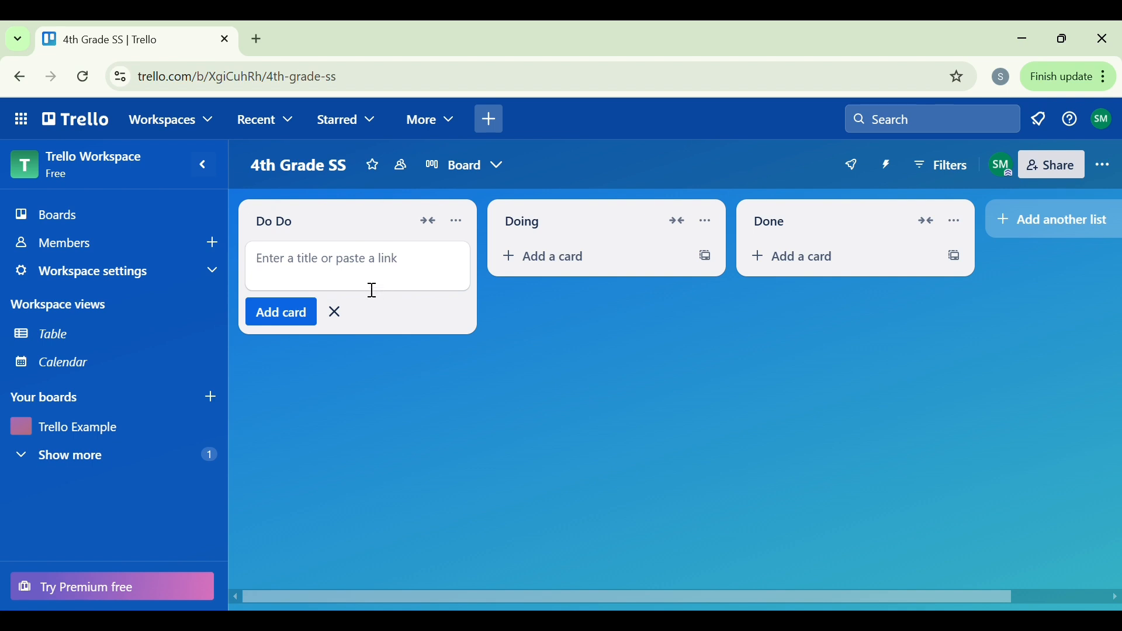
pyautogui.write('Bi')
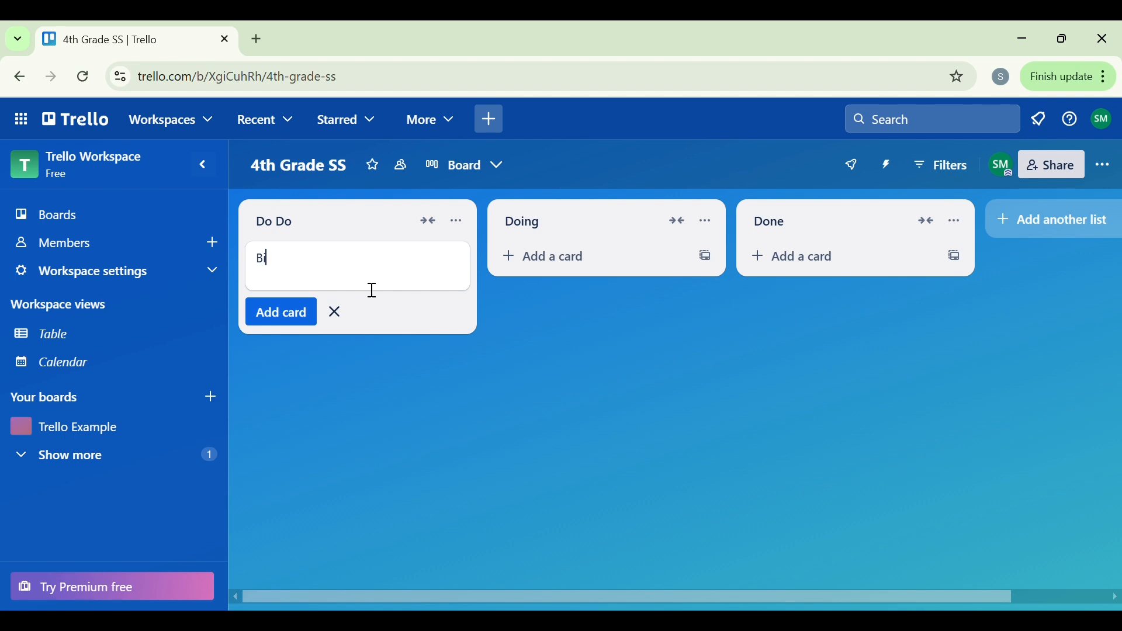
pyautogui.write('ographical Exhibit')
pyautogui.write(': ')
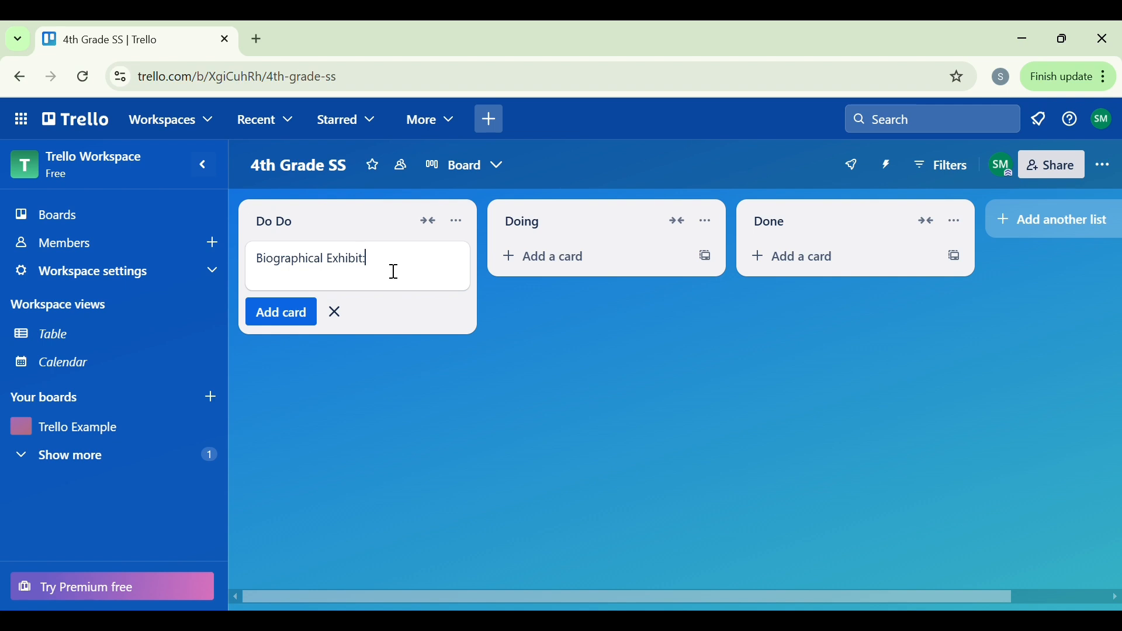
pyautogui.write('Tyle and Jayden')
pyautogui.click(279, 316)
# Step: Add a second "Biographical Exhibit:" card to the Do Do list with the other two students' names
pyautogui.write('Biograp')
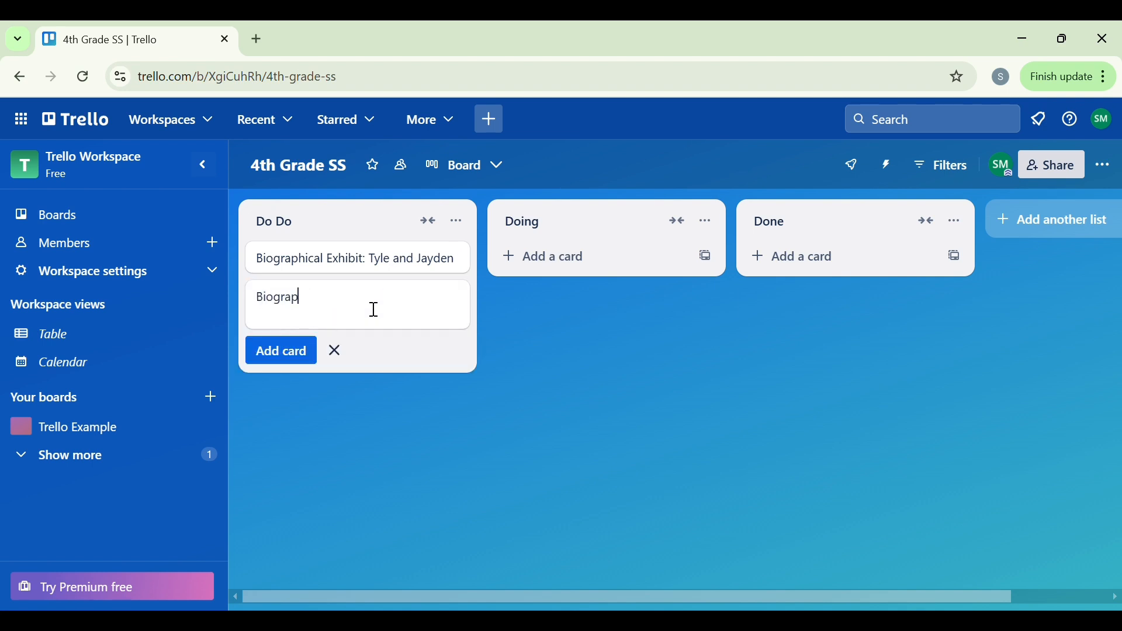
pyautogui.write('hical Exhibit: Emma and Hayes')
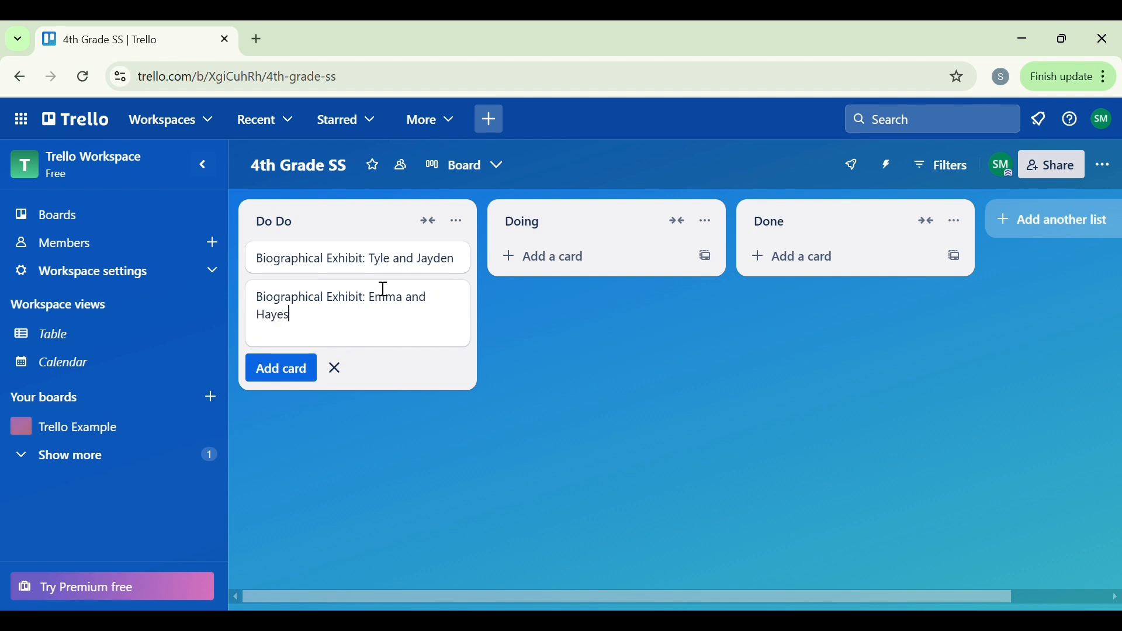
pyautogui.click(295, 370)
# Step: Move both Biographical Exhibit cards from Do Do to the Doing list, with the second pair's card first
pyautogui.moveTo(334, 309); pyautogui.dragTo(588, 253)
pyautogui.moveTo(360, 266); pyautogui.dragTo(646, 313)
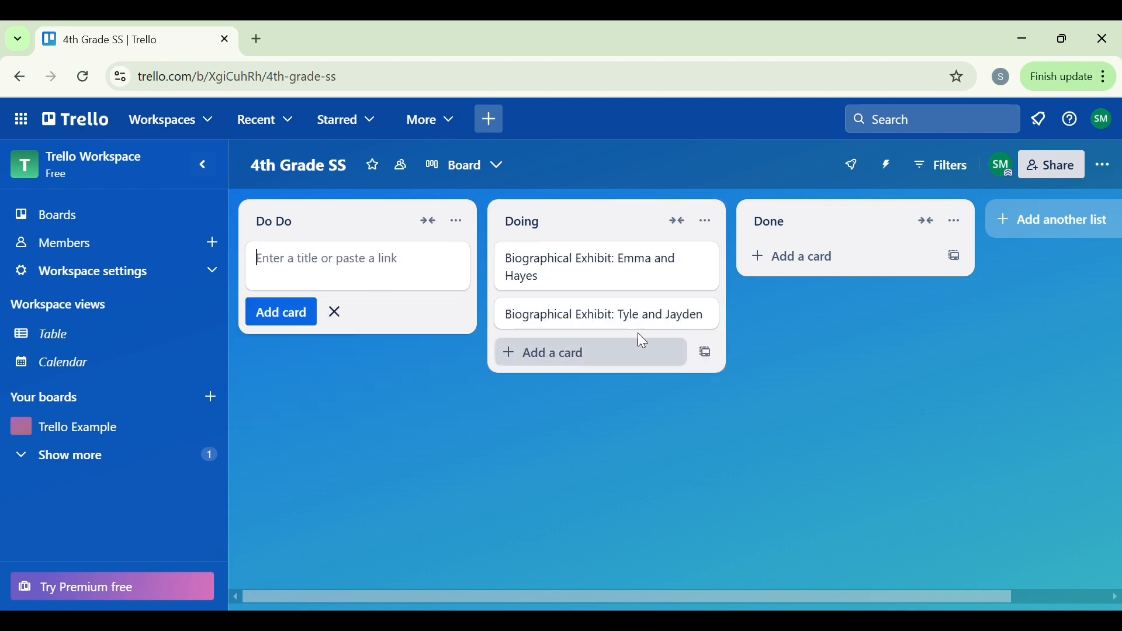
# Step: Open the upper Biographical Exhibit card in Doing and enter "DOB", "DOD" and "Facts" as separate description lines
pyautogui.click(638, 283)
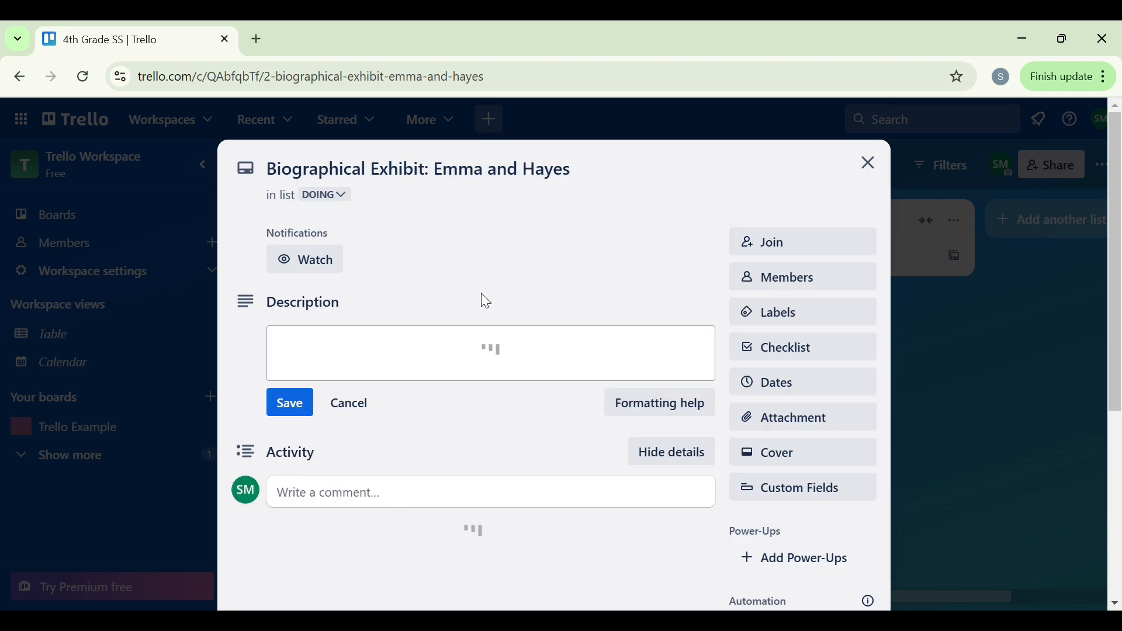
pyautogui.scroll(-1, 418, 368)
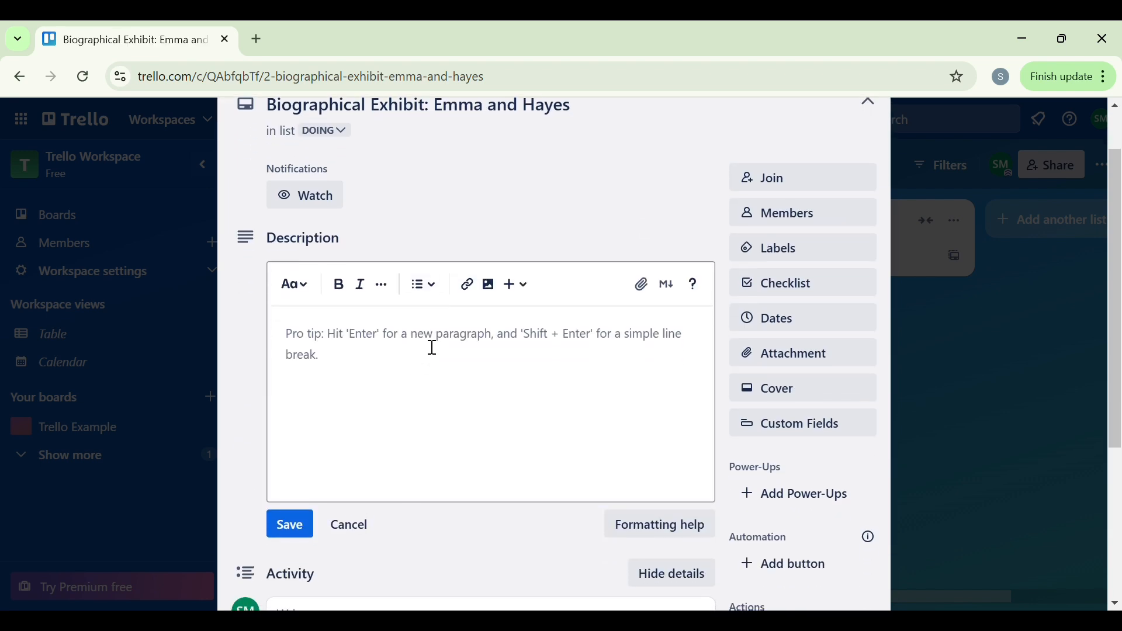
pyautogui.click(431, 344)
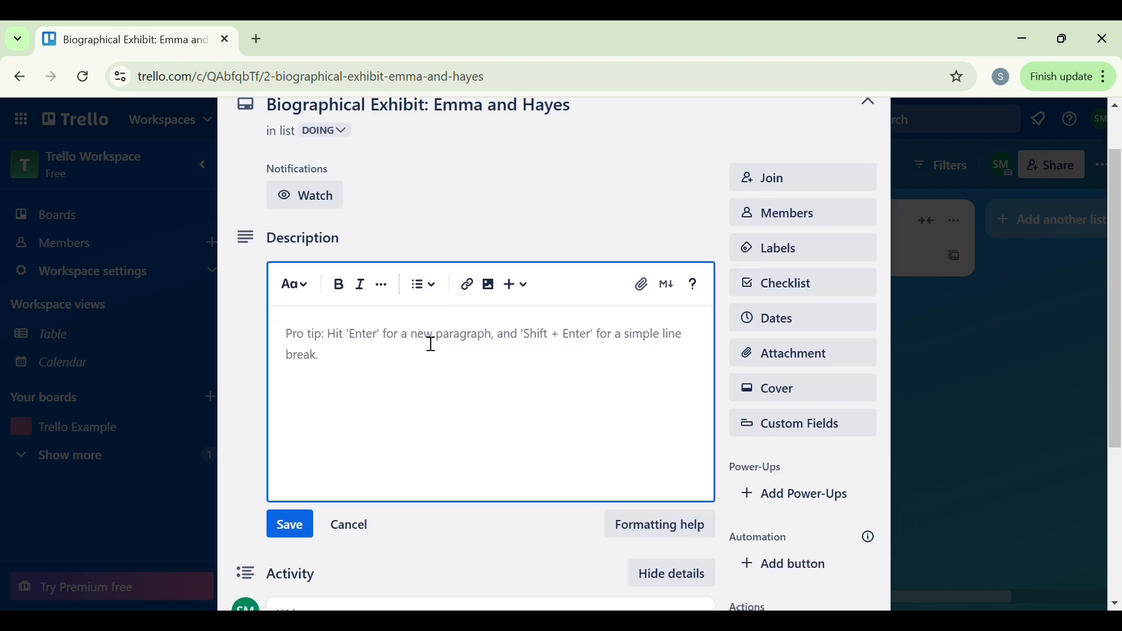
pyautogui.write('DO')
pyautogui.press('BackSpace')
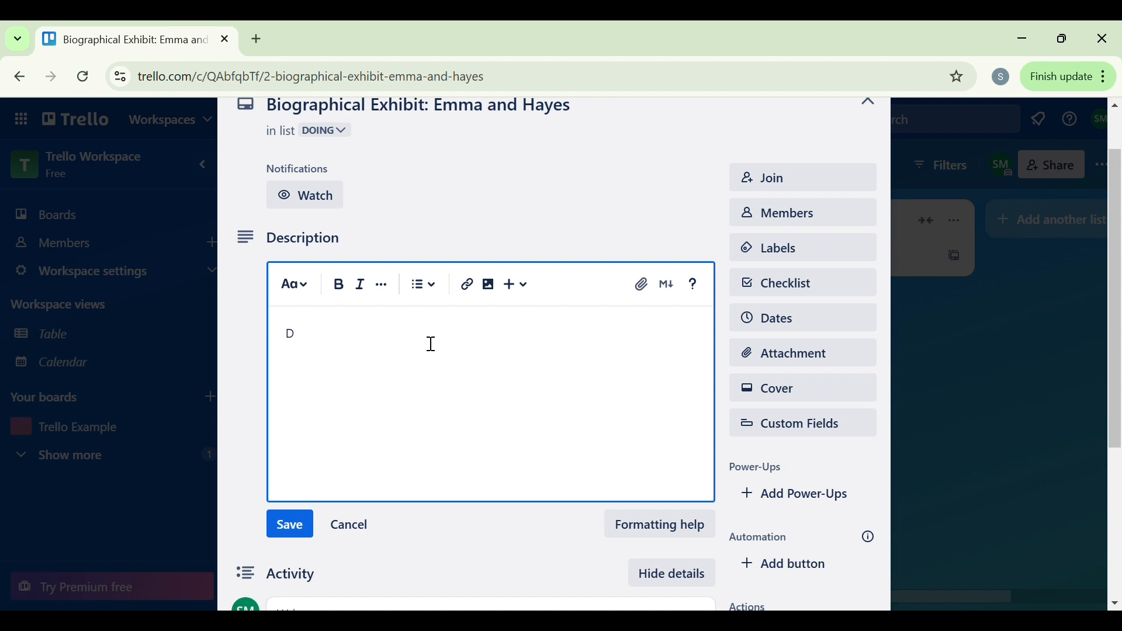
pyautogui.write('OB ')
pyautogui.write('DOD ')
pyautogui.write('Facts')
# Step: Insert "Juan Seguin" as a line above "DOB" in the description, review the rest of the card and close it
pyautogui.click(284, 338)
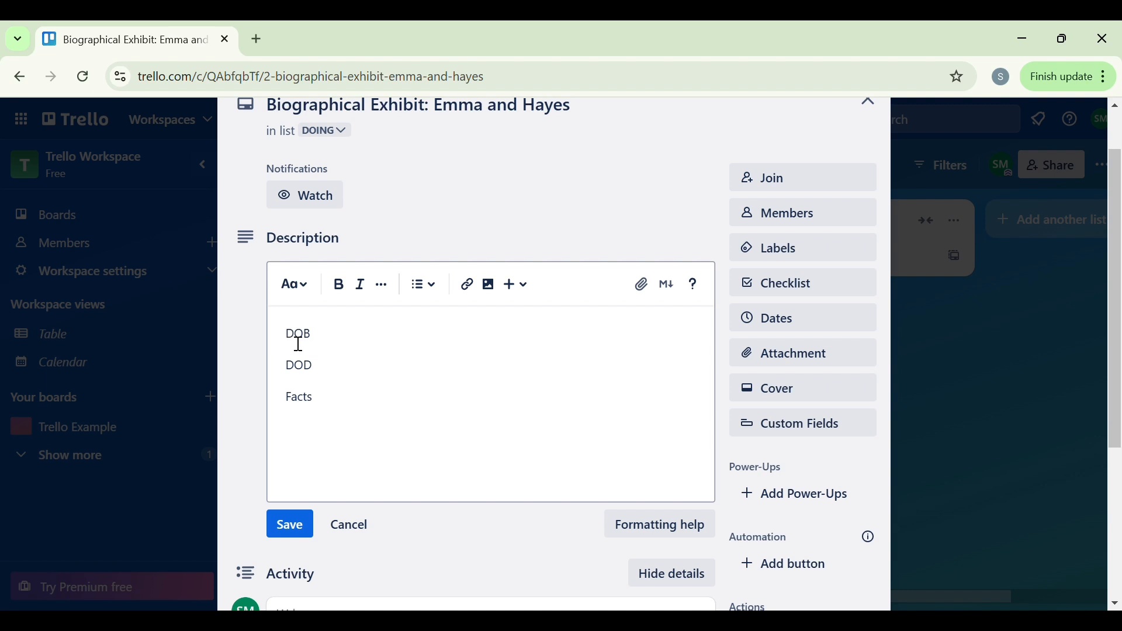
pyautogui.press('Return')
pyautogui.write('J')
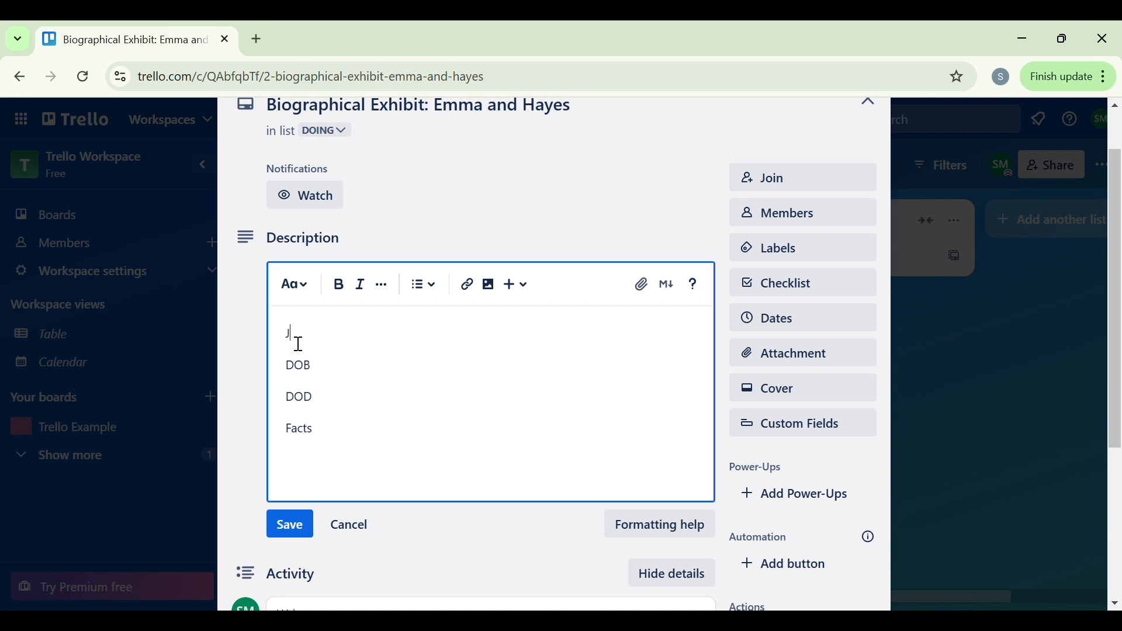
pyautogui.write('uan Seguin')
pyautogui.scroll(-2, 526, 374)
pyautogui.scroll(-3, 531, 374)
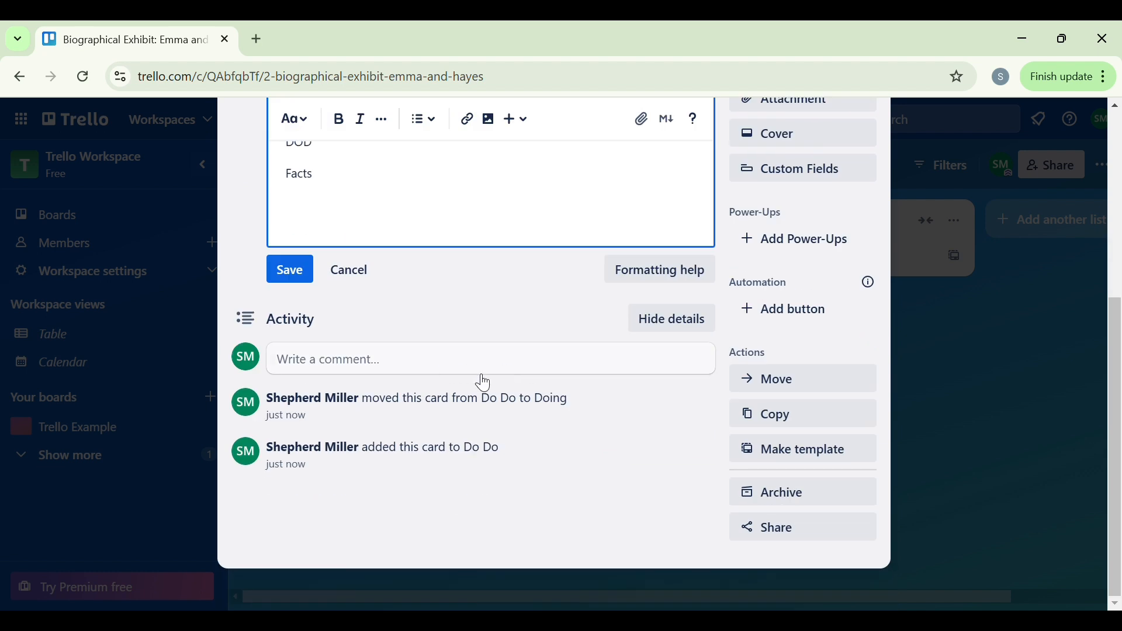
pyautogui.scroll(1, 551, 430)
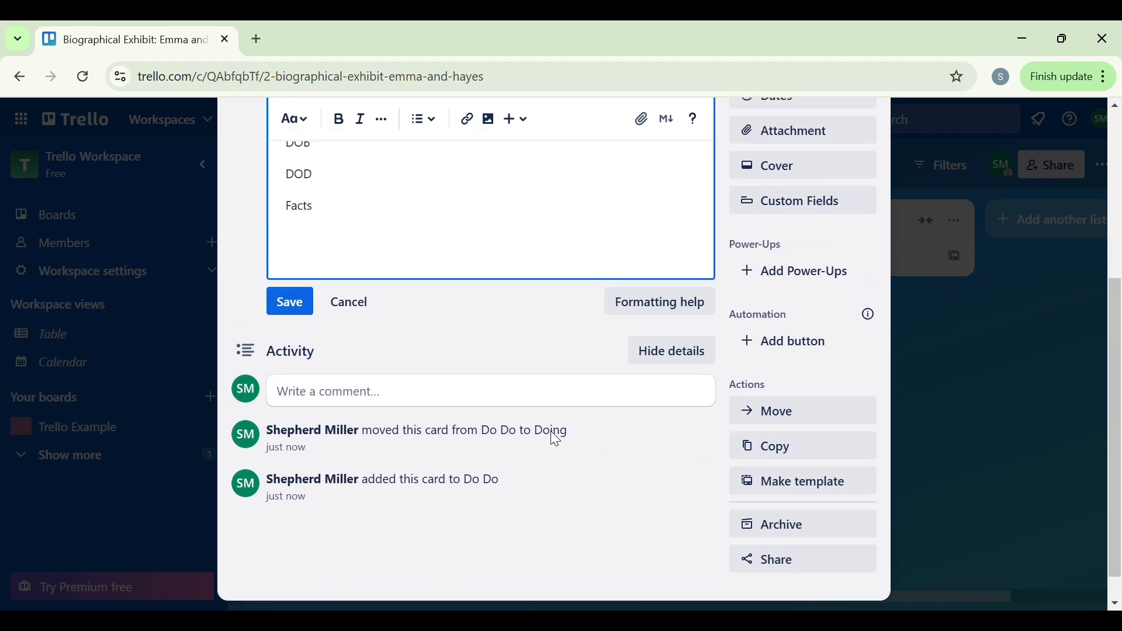
pyautogui.scroll(4, 555, 440)
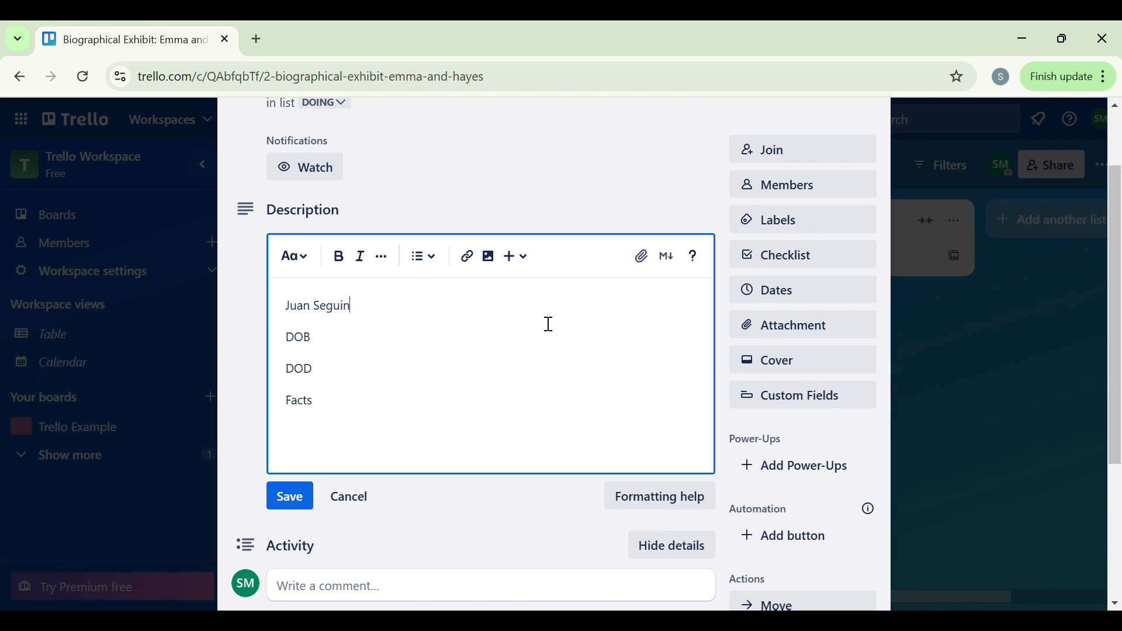
pyautogui.scroll(2, 544, 319)
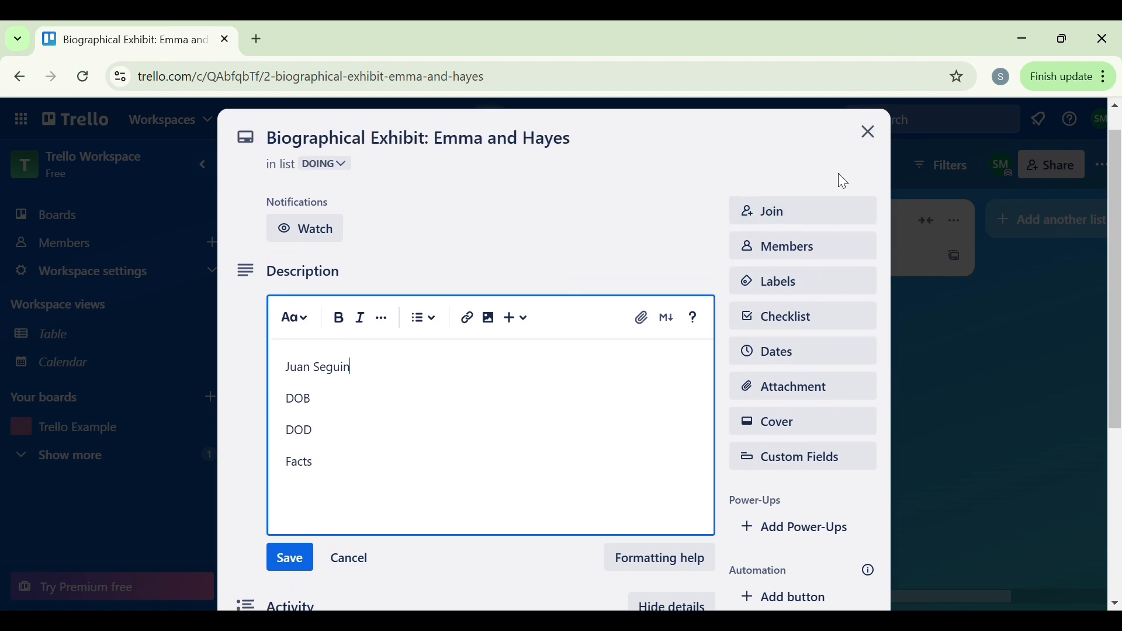
pyautogui.click(870, 133)
# Step: Move both Biographical Exhibit cards from Doing to the Done list, keeping their order
pyautogui.moveTo(548, 280); pyautogui.dragTo(779, 272)
pyautogui.moveTo(588, 279); pyautogui.dragTo(826, 307)
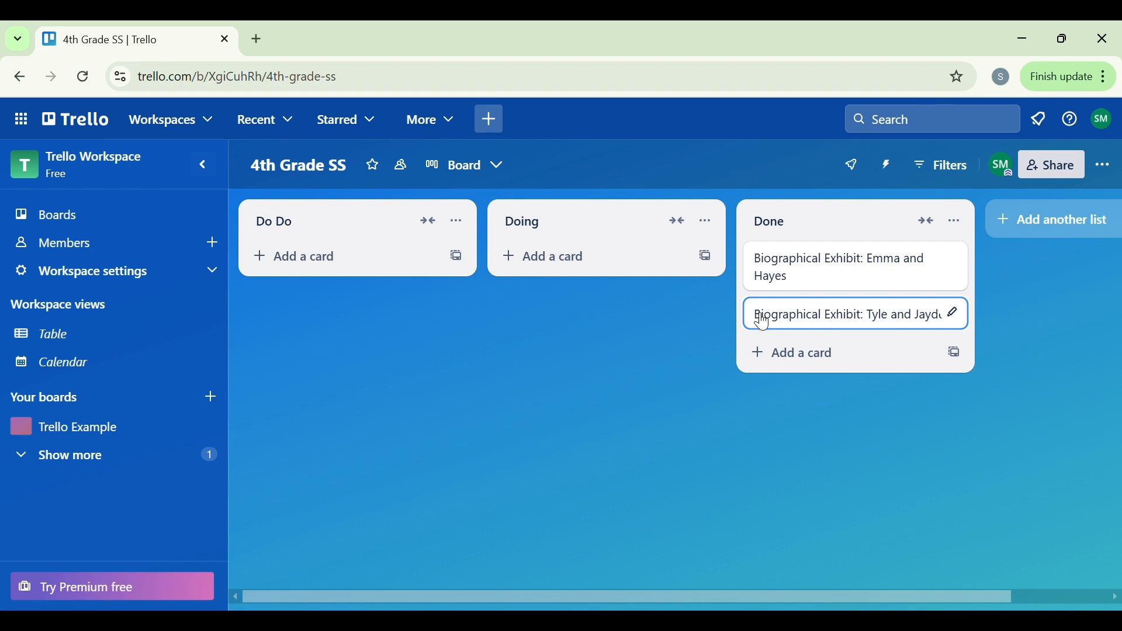
# Step: Open the lower Biographical Exhibit card in Done, look through its description and options, and close it
pyautogui.click(802, 320)
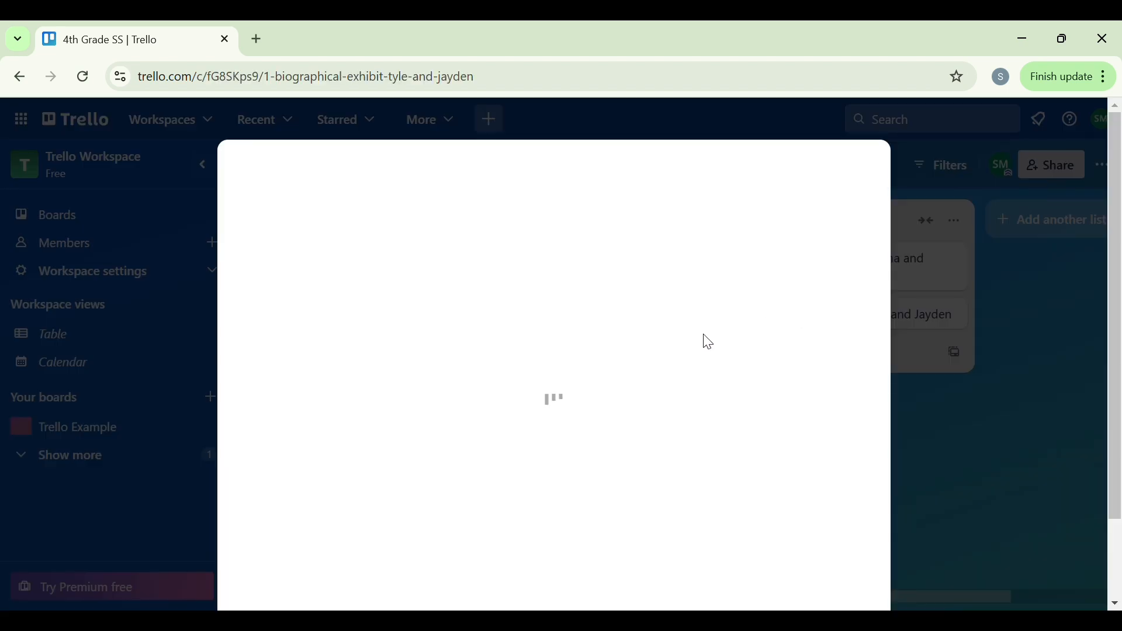
pyautogui.scroll(-2, 633, 377)
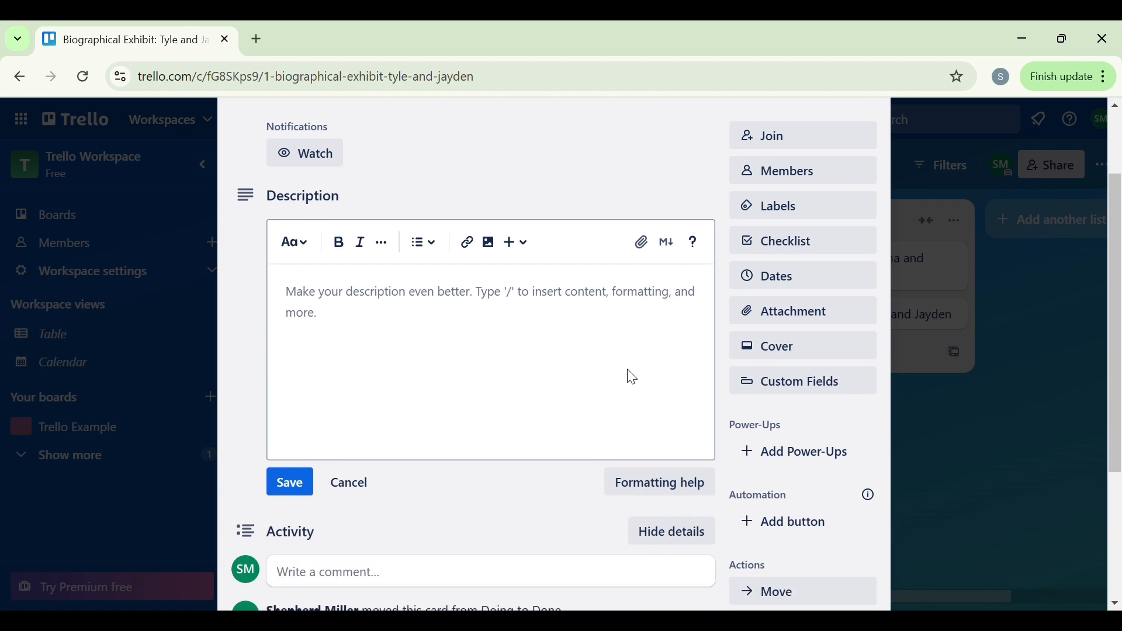
pyautogui.scroll(1, 633, 377)
pyautogui.scroll(2, 633, 377)
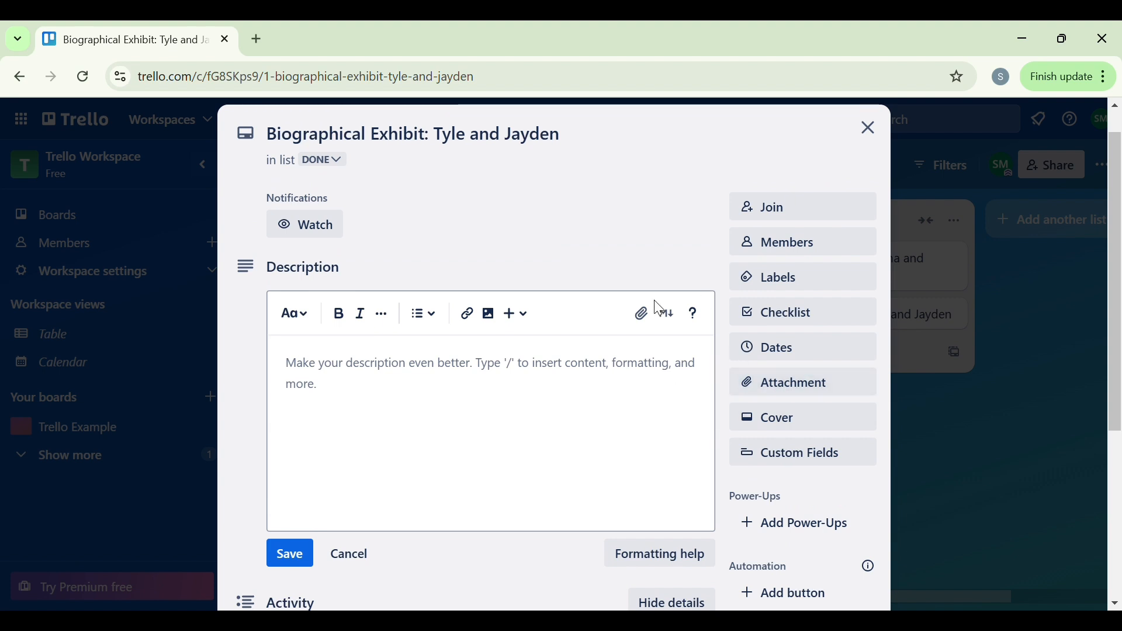
pyautogui.click(868, 130)
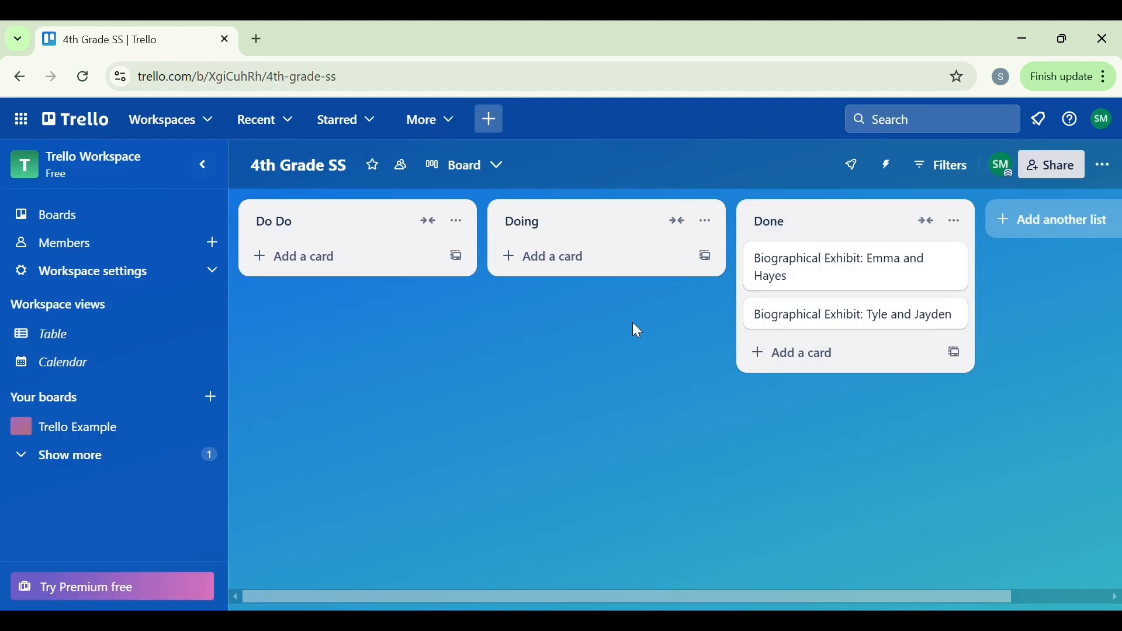